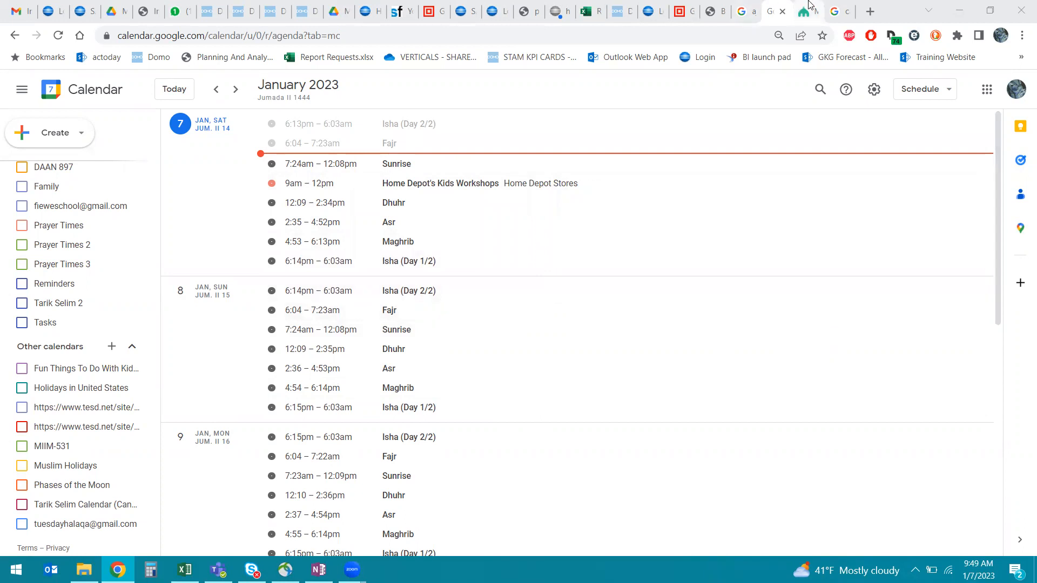
Step: Switch from Google Calendar's schedule to the IslamicFinder prayer times tab
click(808, 12)
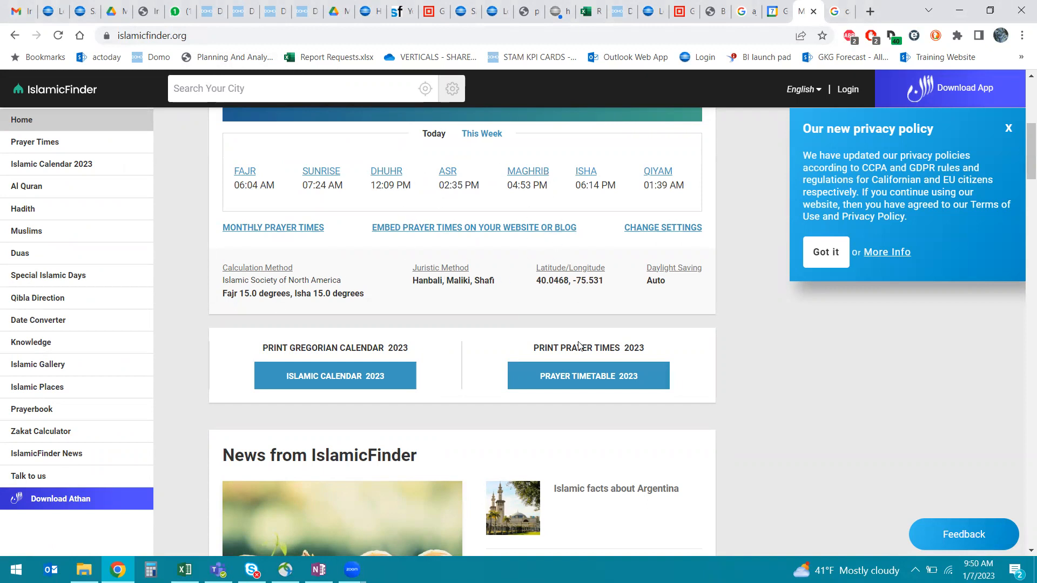
Step: Open the full-year Prayer Timetable 2023 page for Malvern
click(578, 378)
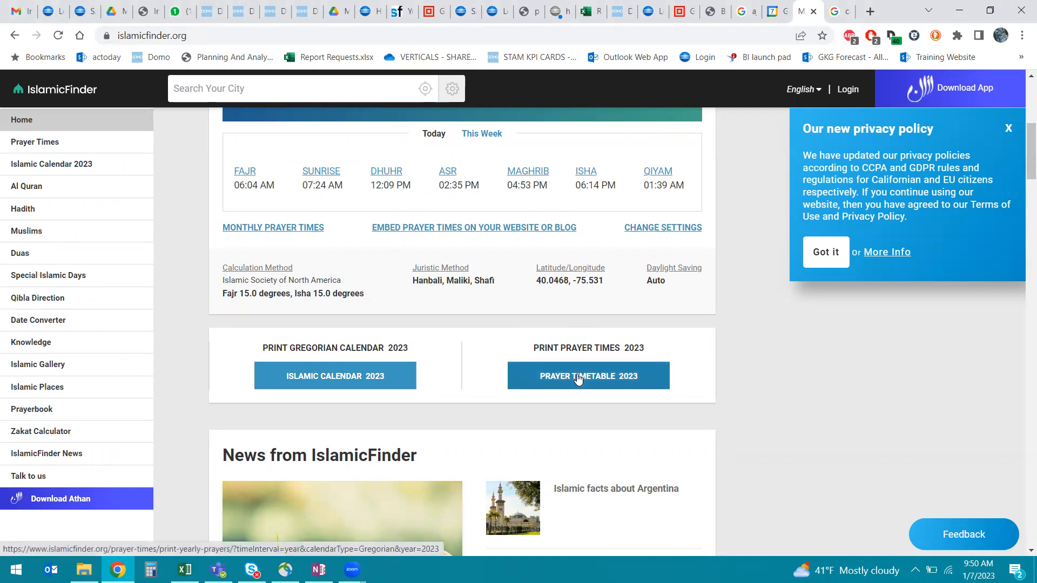
scroll(724, 300, up, 7)
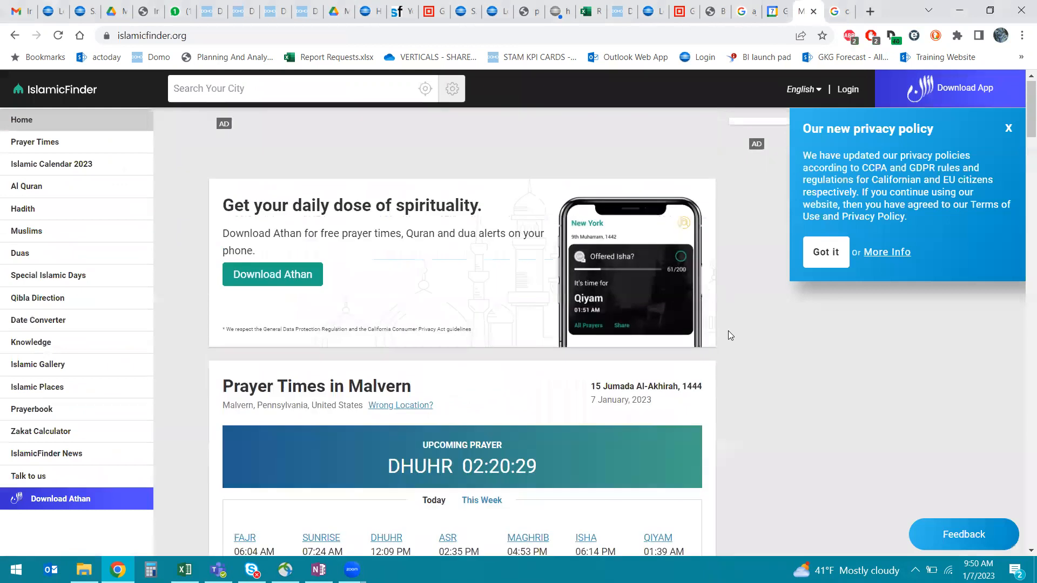
scroll(729, 335, down, 7)
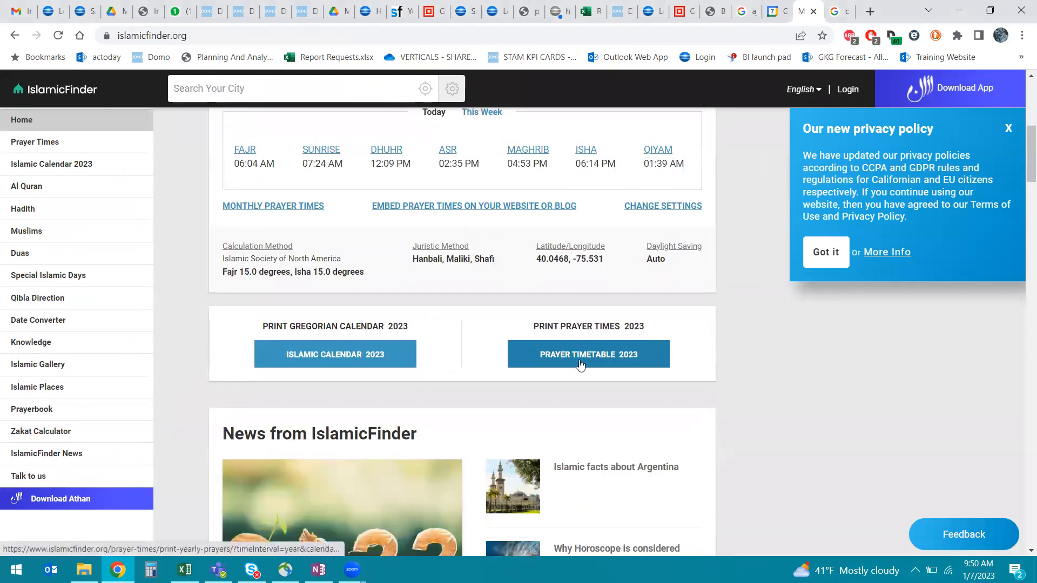
click(580, 365)
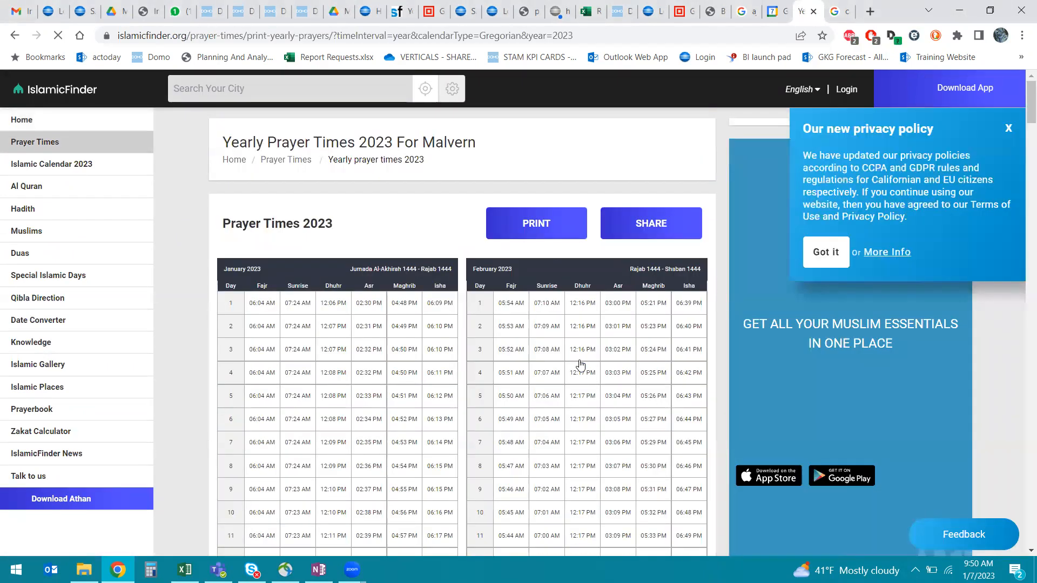
Step: Select all the monthly prayer tables on the page and copy them
drag(223, 285, 341, 293)
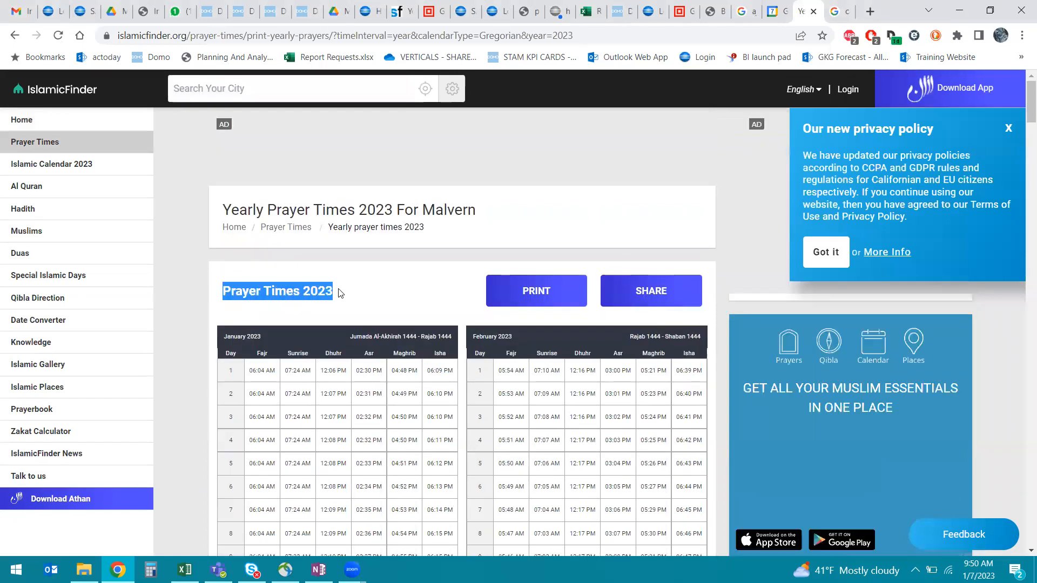
drag(223, 336, 627, 552)
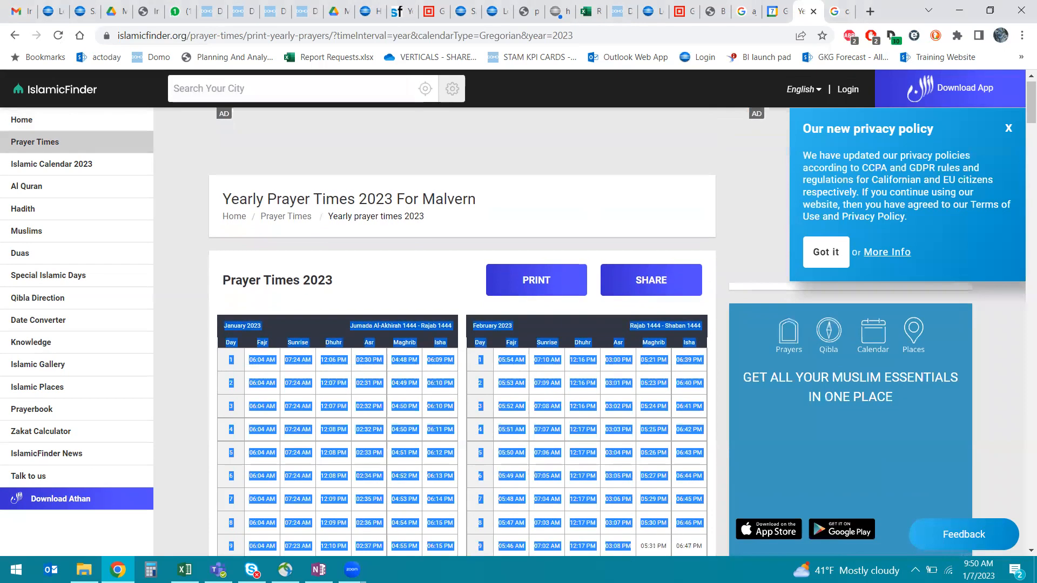
scroll(462, 324, down, 20)
scroll(462, 325, down, 20)
scroll(462, 324, down, 15)
key(ctrl+a)
drag(619, 270, 701, 189)
right_click(701, 190)
click(699, 191)
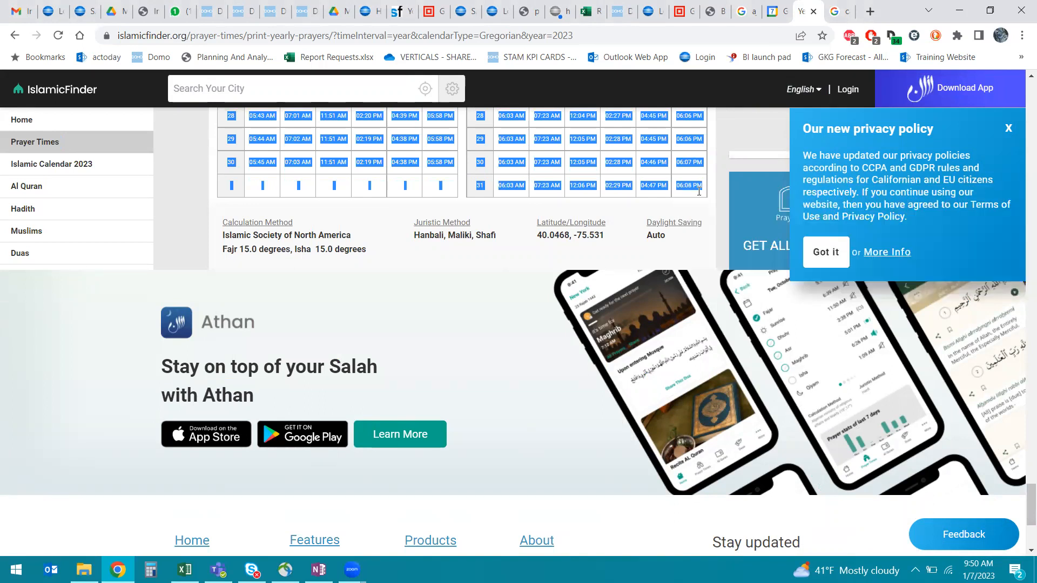
click(190, 567)
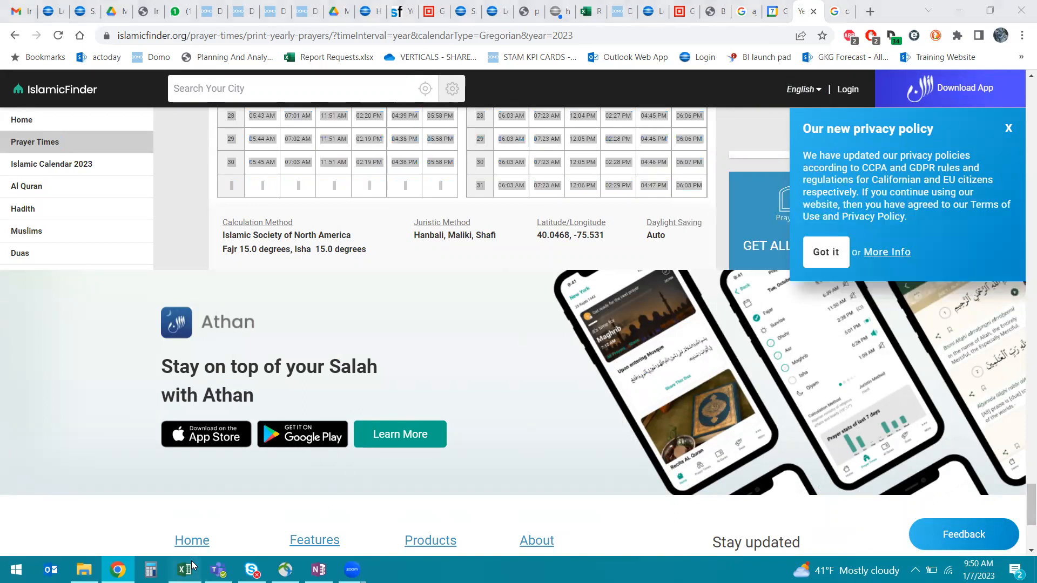
Step: Paste the prayer tables at A1, delete the month title row, and select columns A–G
right_click(57, 192)
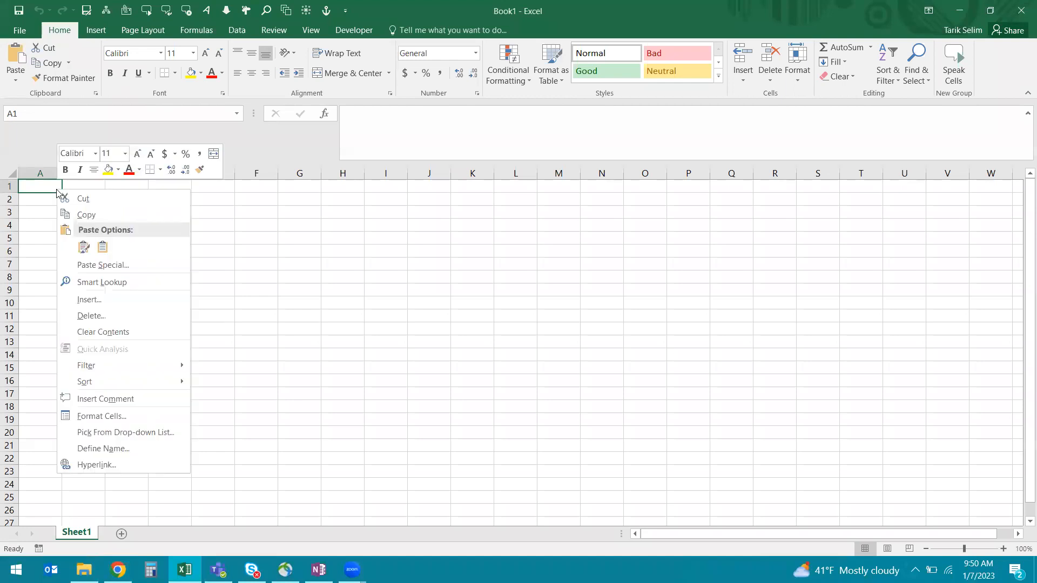
click(101, 247)
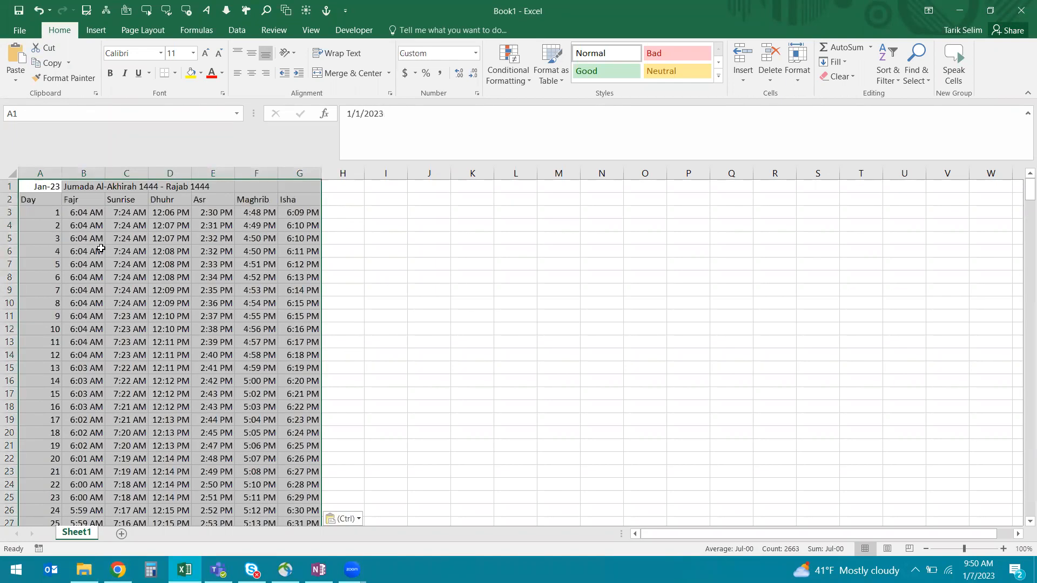
click(10, 185)
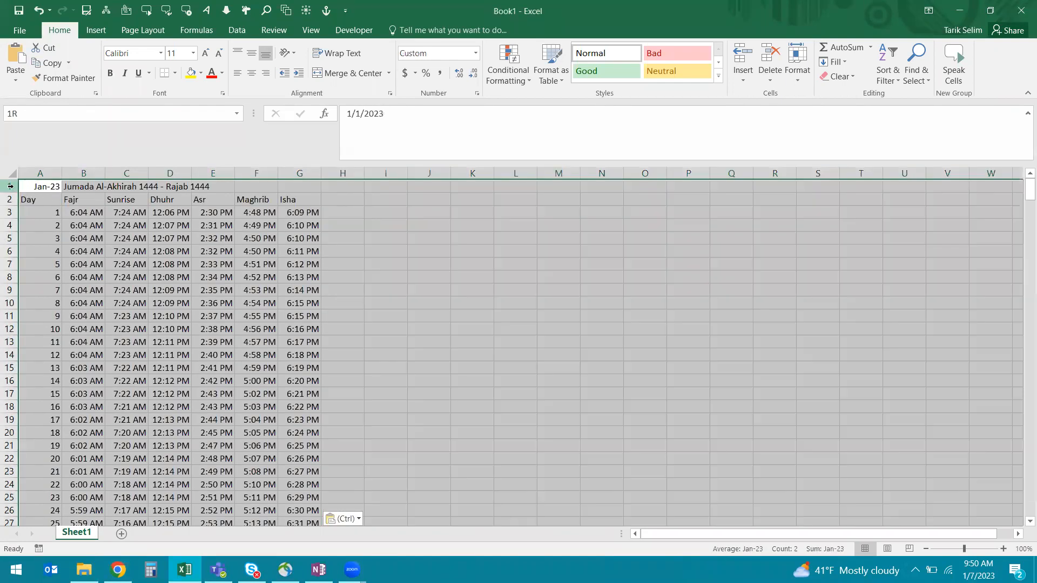
right_click(15, 190)
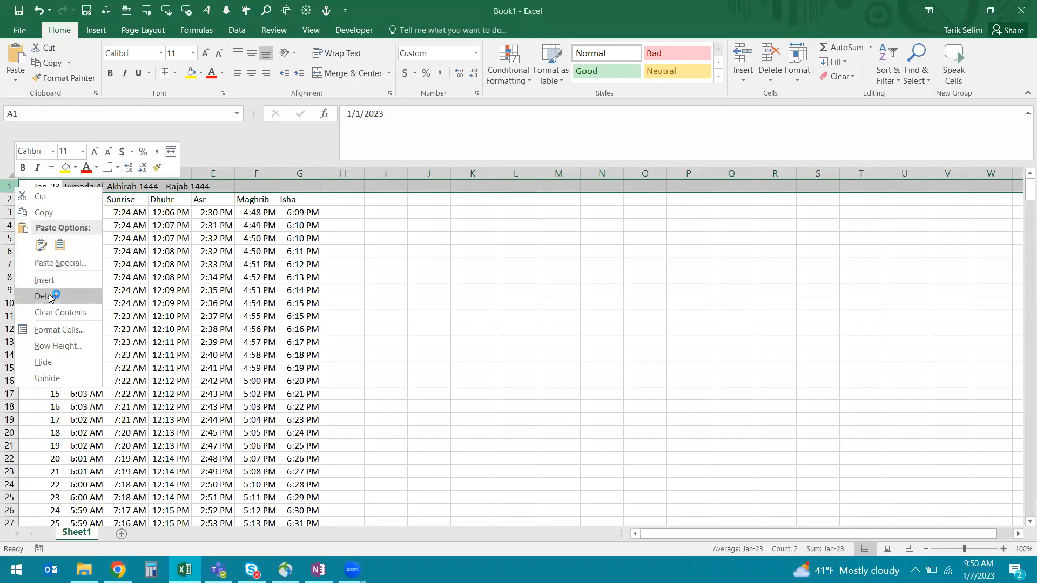
click(49, 296)
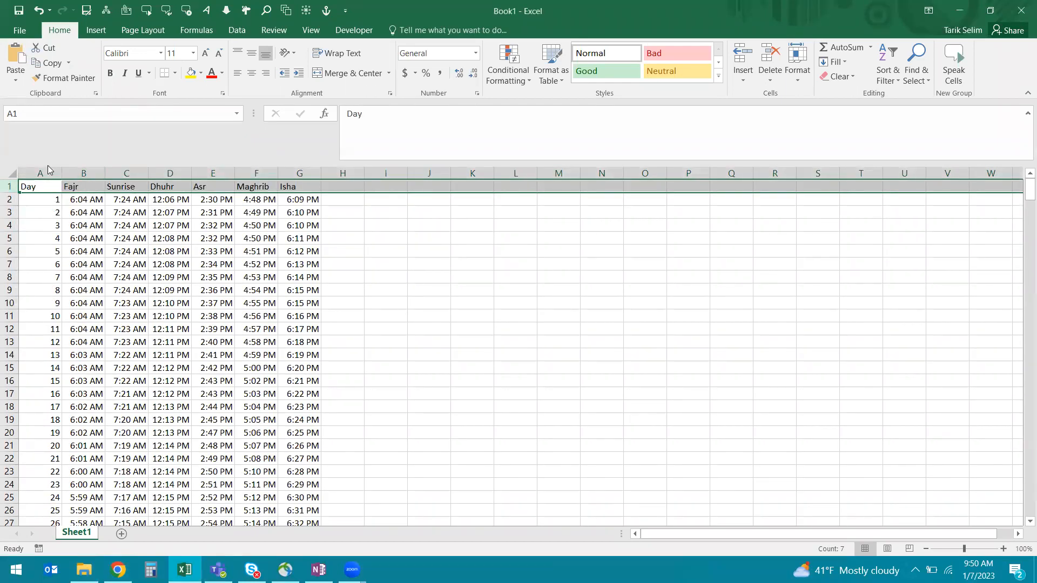
drag(45, 172, 301, 189)
Step: Filter the Fajr column to show only month headings, repeated Fajr headers and blanks
click(238, 30)
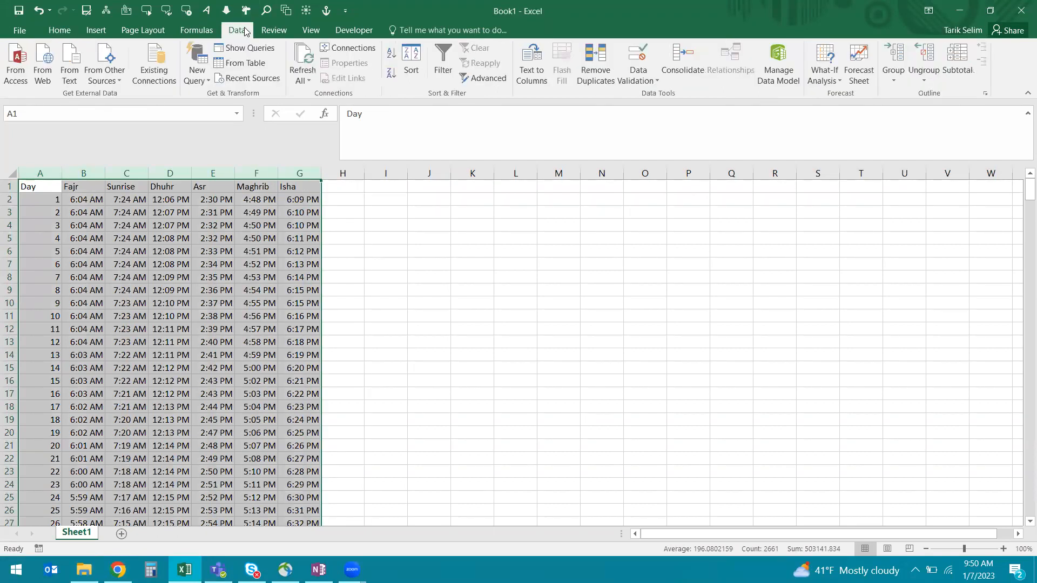
click(443, 64)
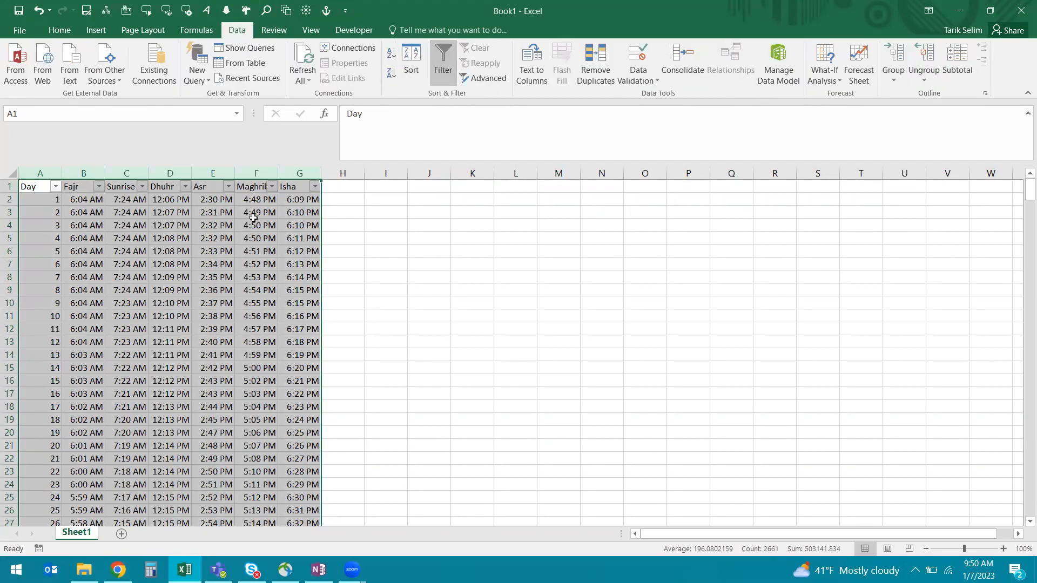
click(85, 188)
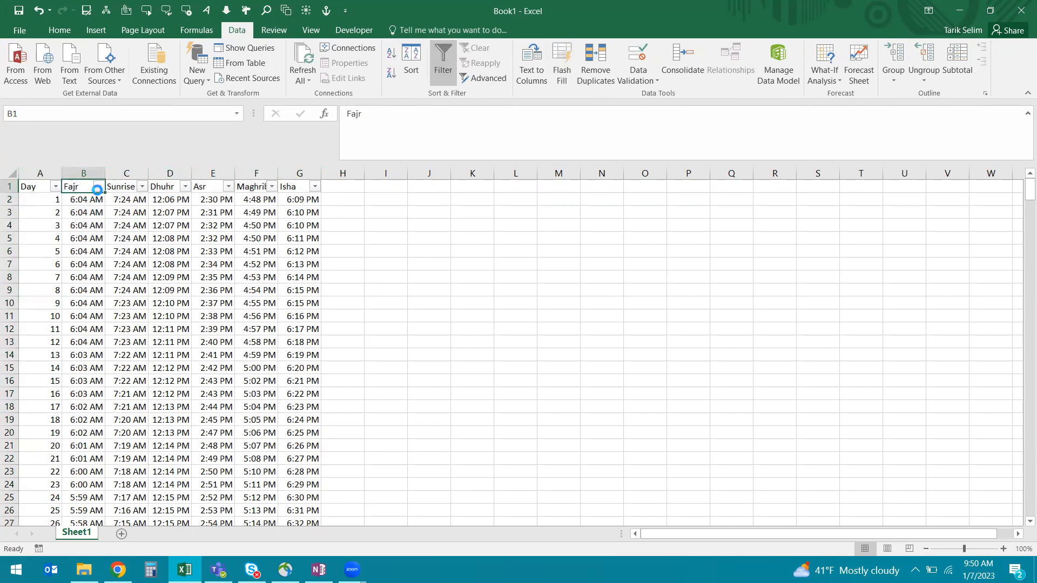
click(98, 187)
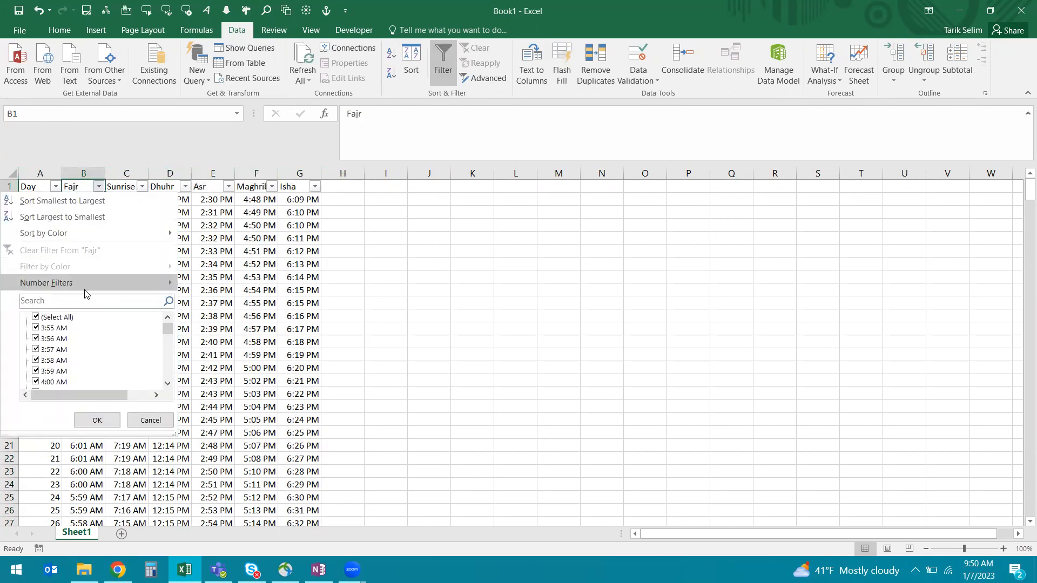
click(35, 318)
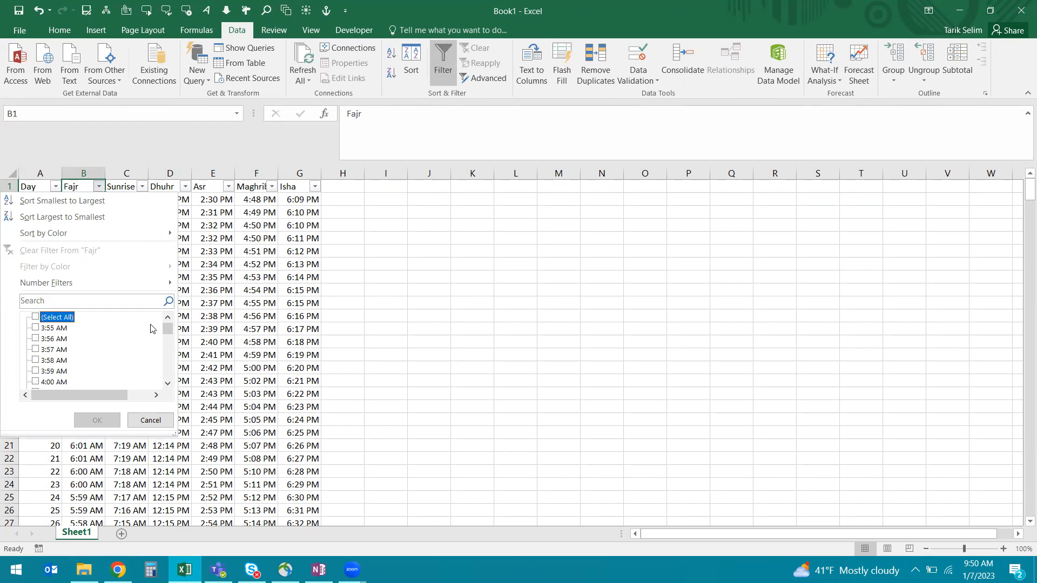
drag(168, 329, 169, 369)
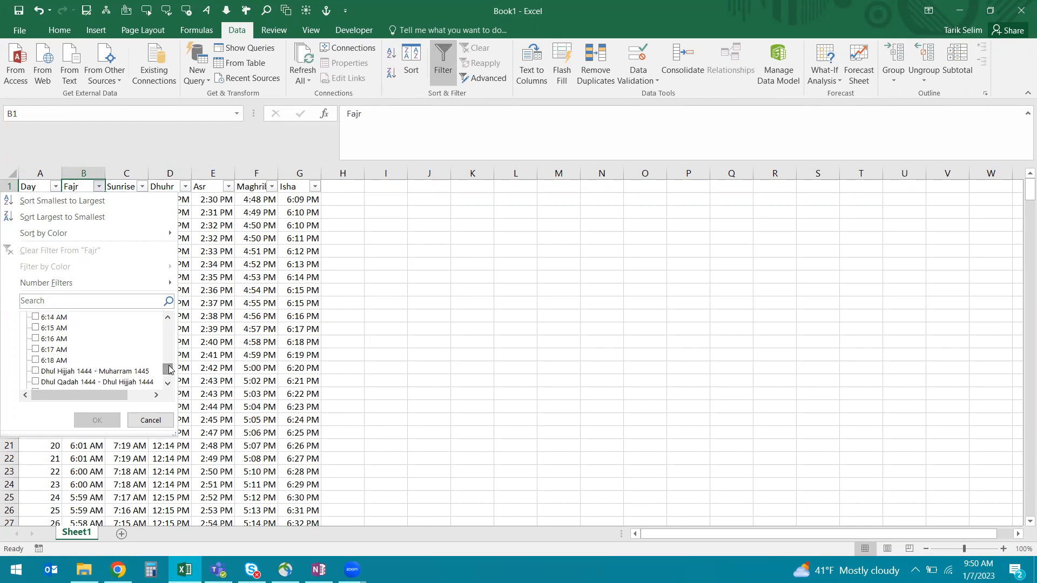
click(35, 371)
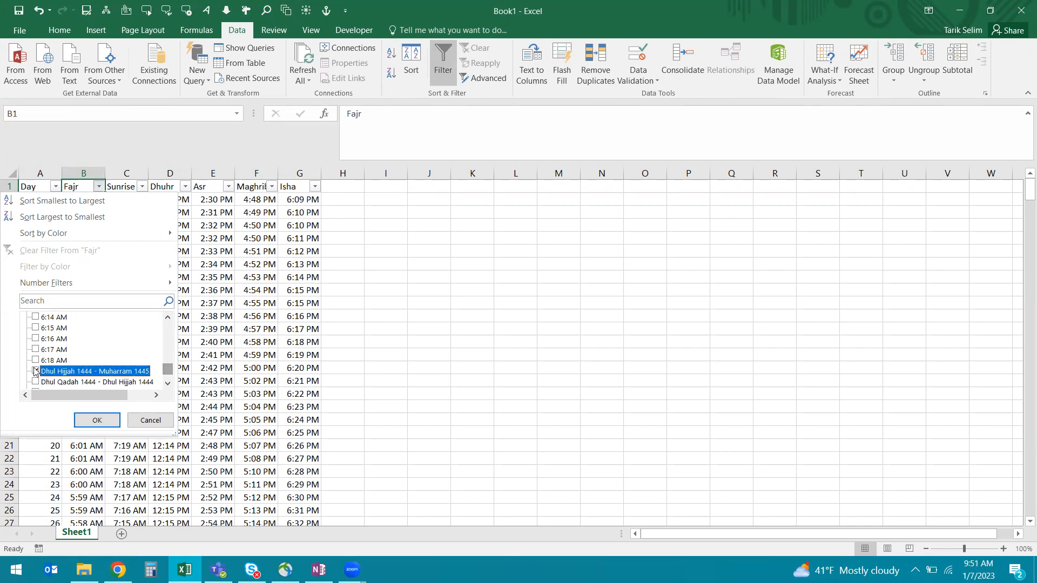
key(Down)
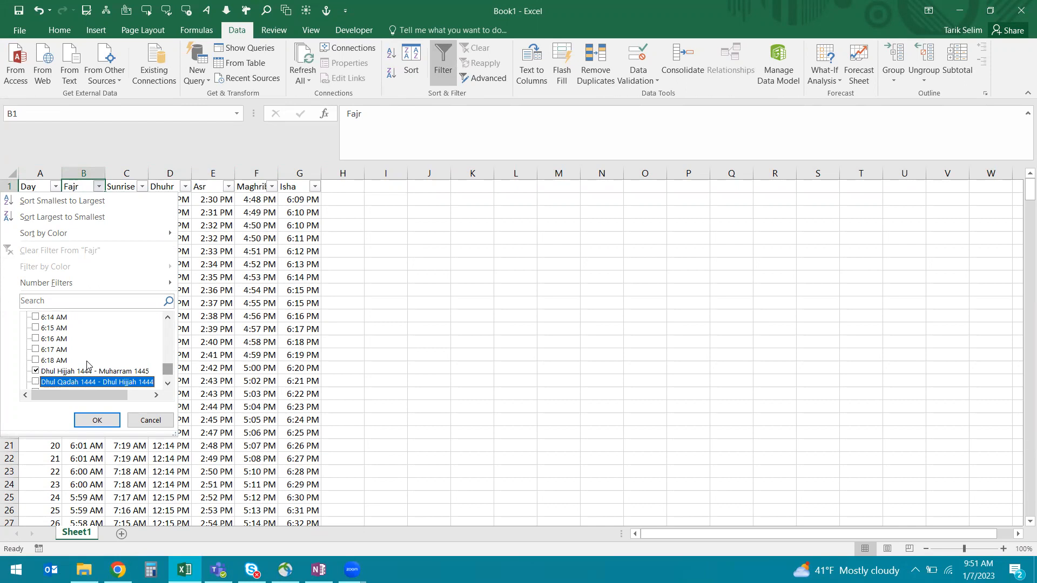
key(Down)
key(Down)
key(Down)
key(Down)
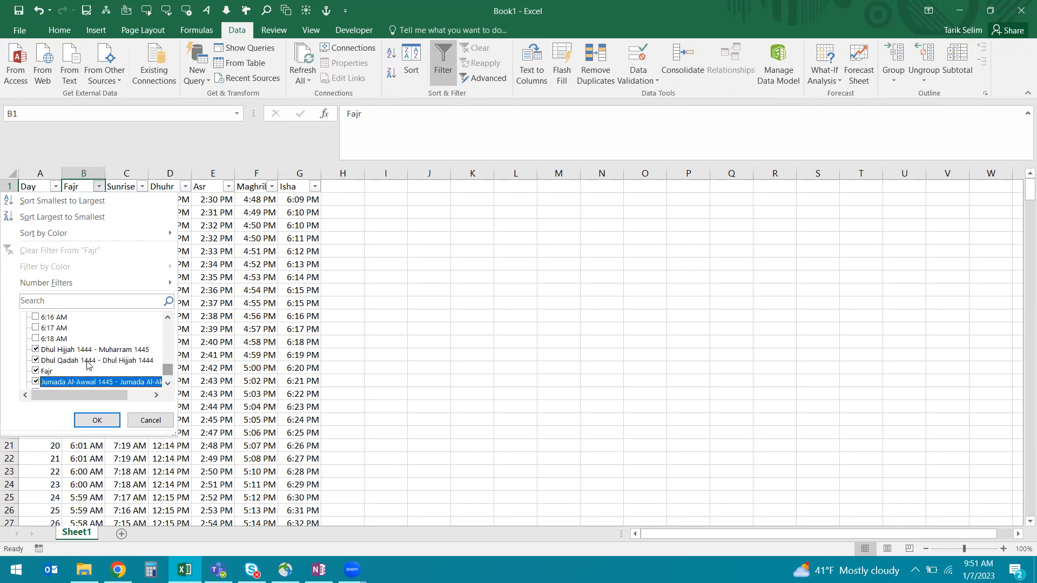
key(Down)
key(Down)
key(Down)
key(Down)
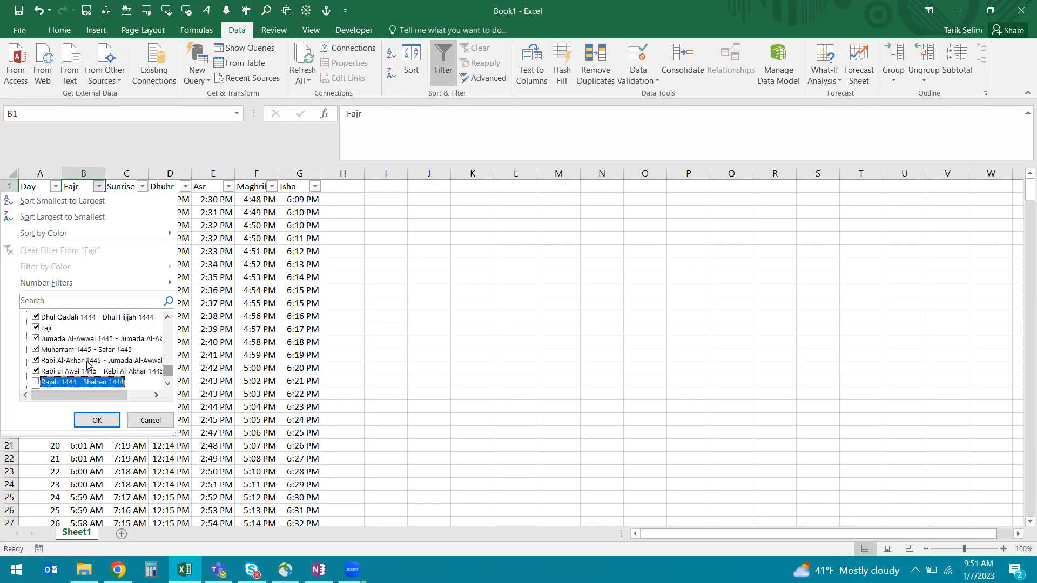
key(Down)
key(Down)
key(Down)
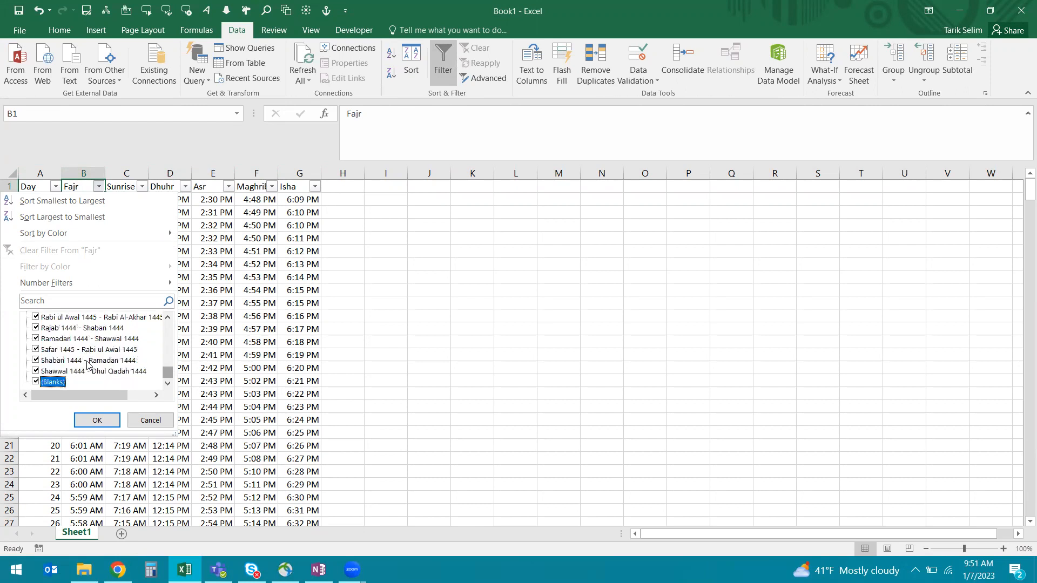
key(Return)
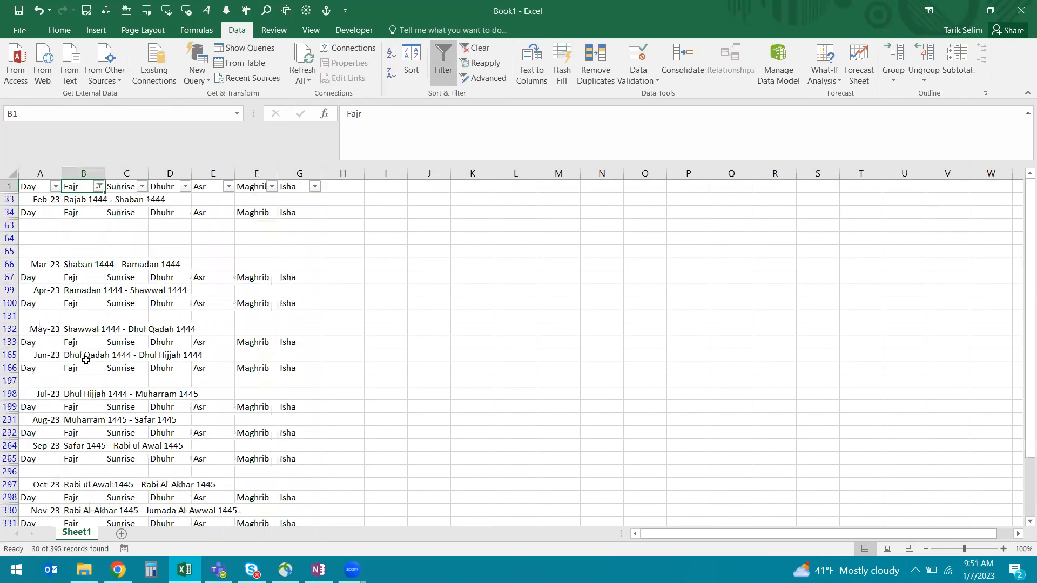
Step: Delete the filtered rows 33–364 and clear the filter
click(9, 200)
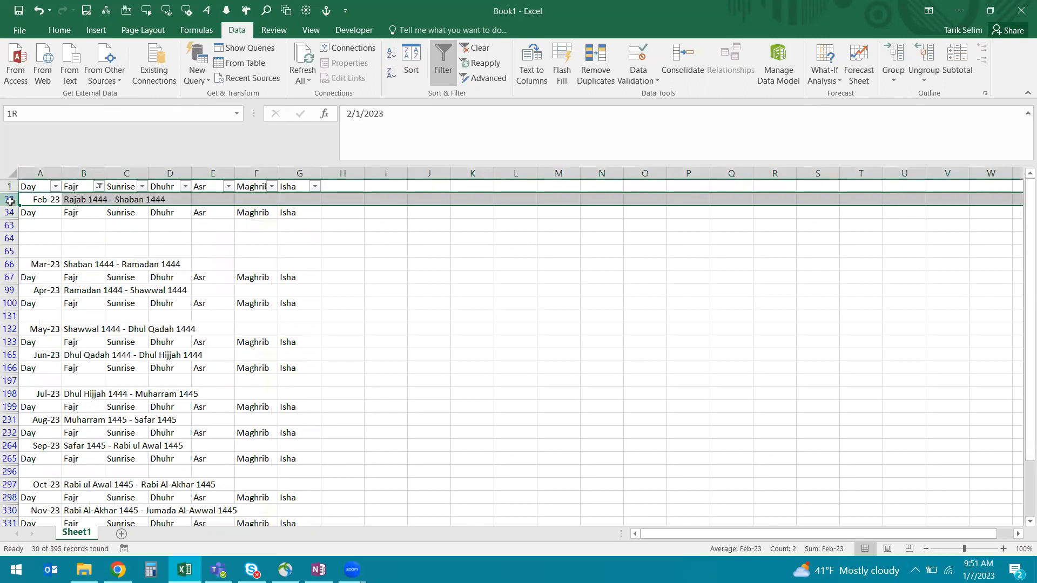
drag(10, 201, 10, 501)
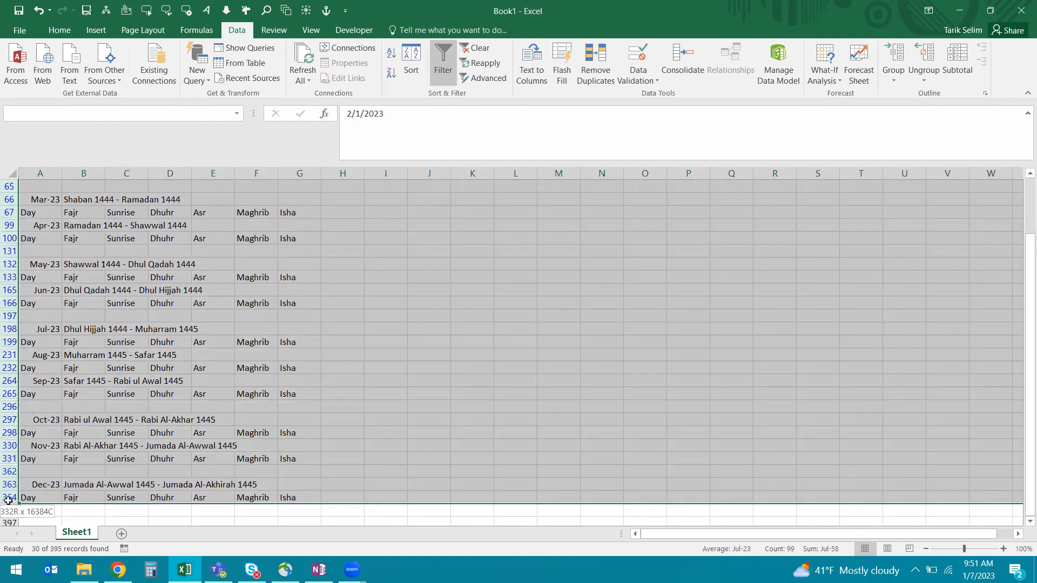
right_click(10, 501)
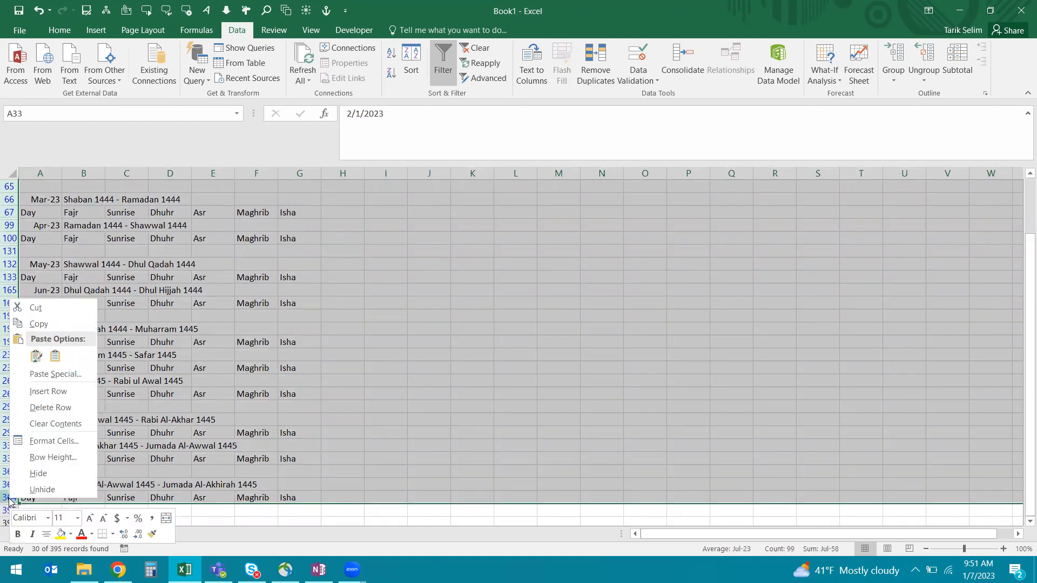
click(53, 404)
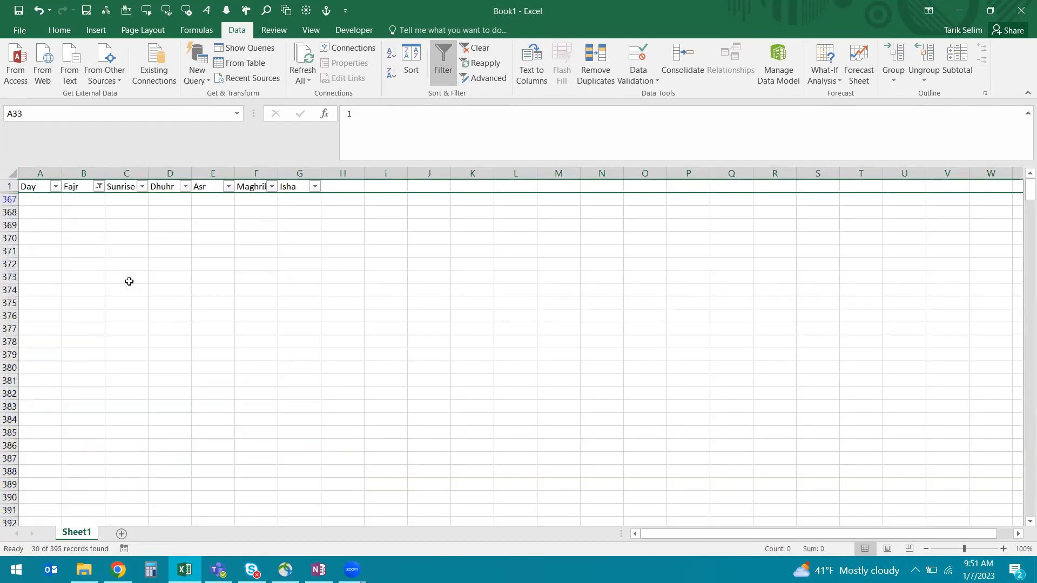
click(478, 47)
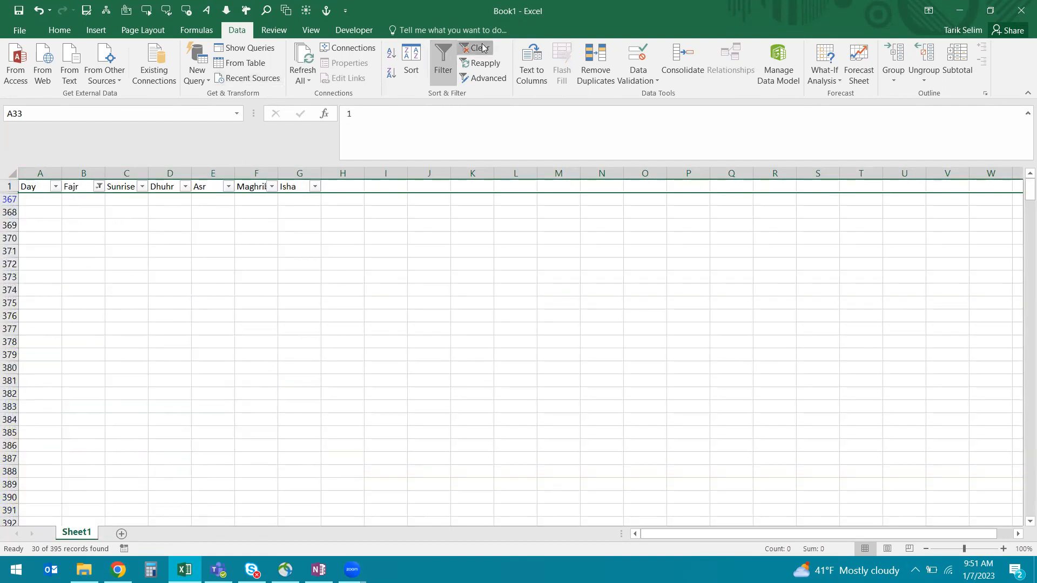
click(39, 189)
Step: Enter 1/1/2023 in A2, fill the dates down to 12/31/2023, and autofit column A
click(40, 201)
text(1/1/2023)
key(ctrl+Return)
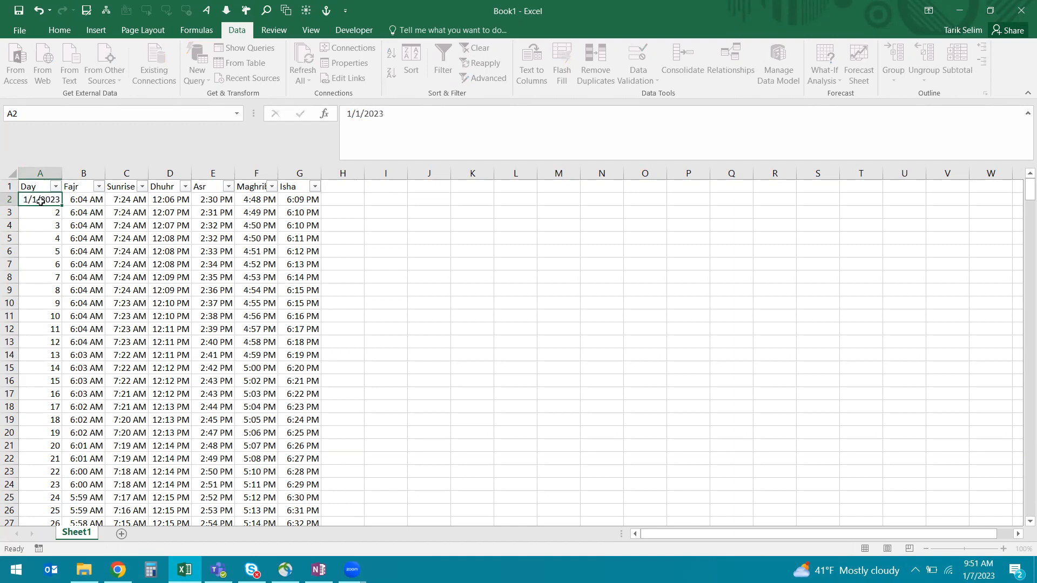
key(Down)
click(41, 201)
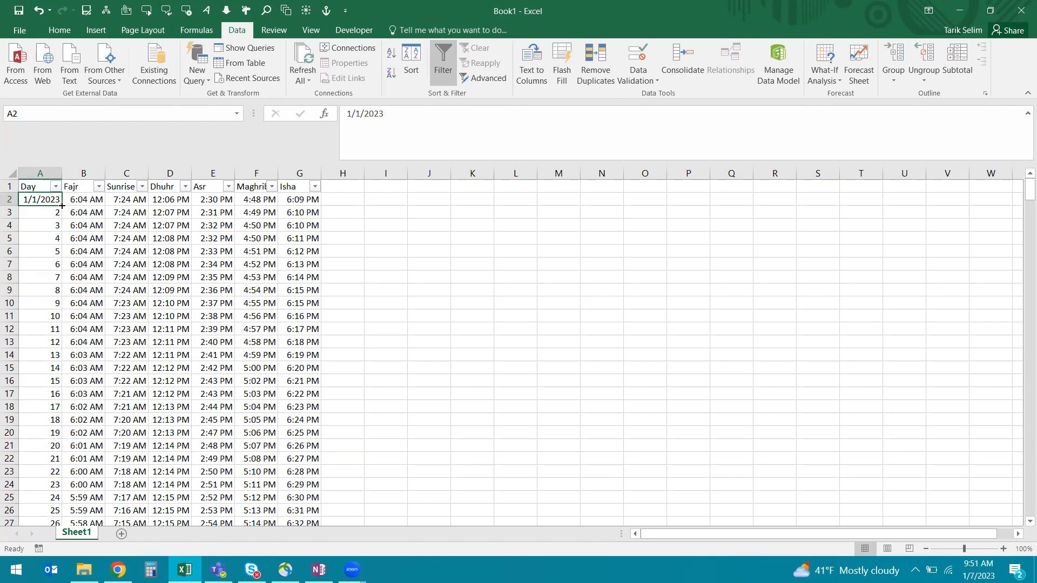
double_click(62, 206)
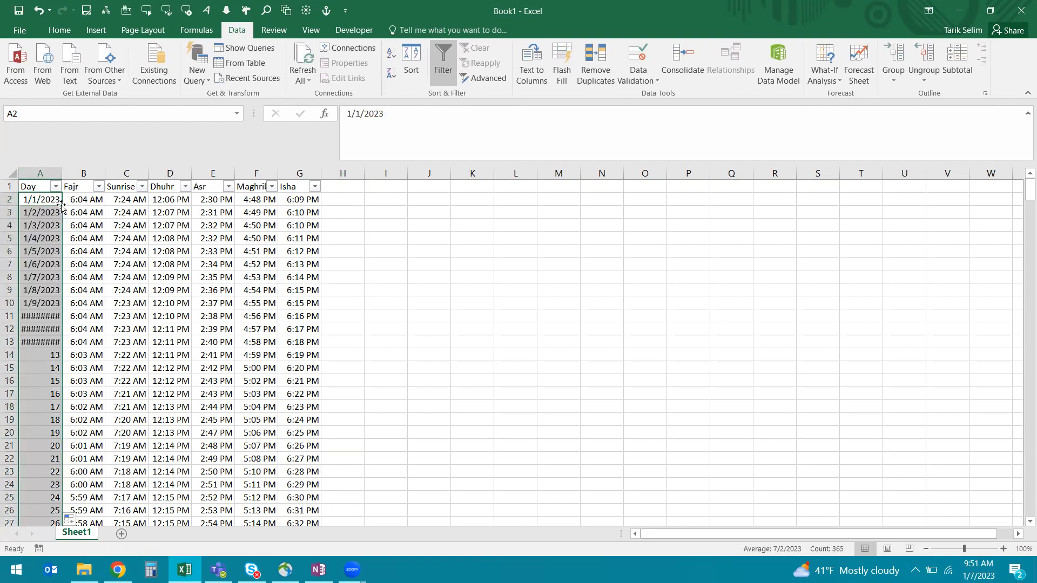
double_click(62, 169)
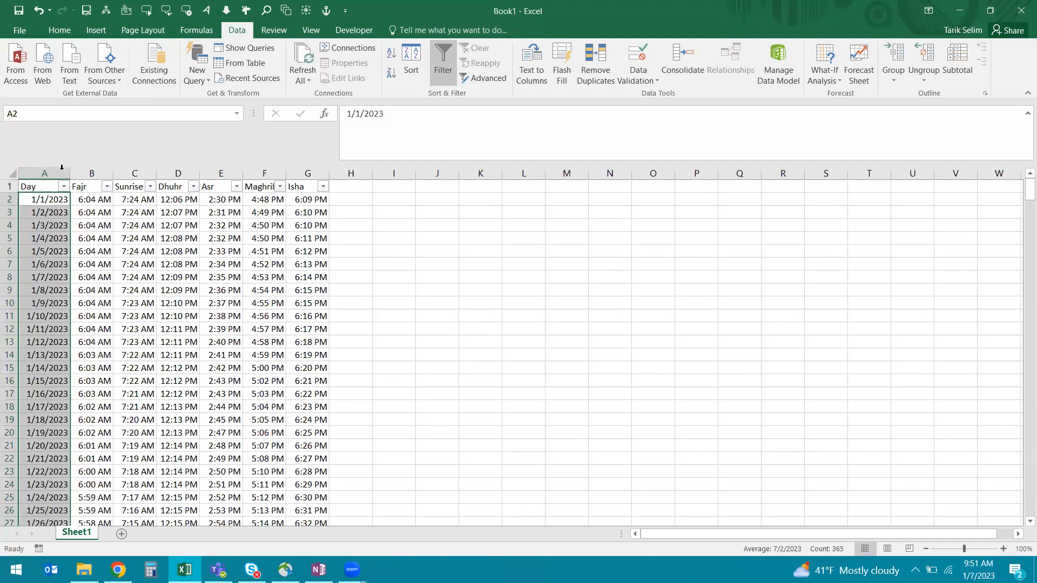
key(ctrl+Down)
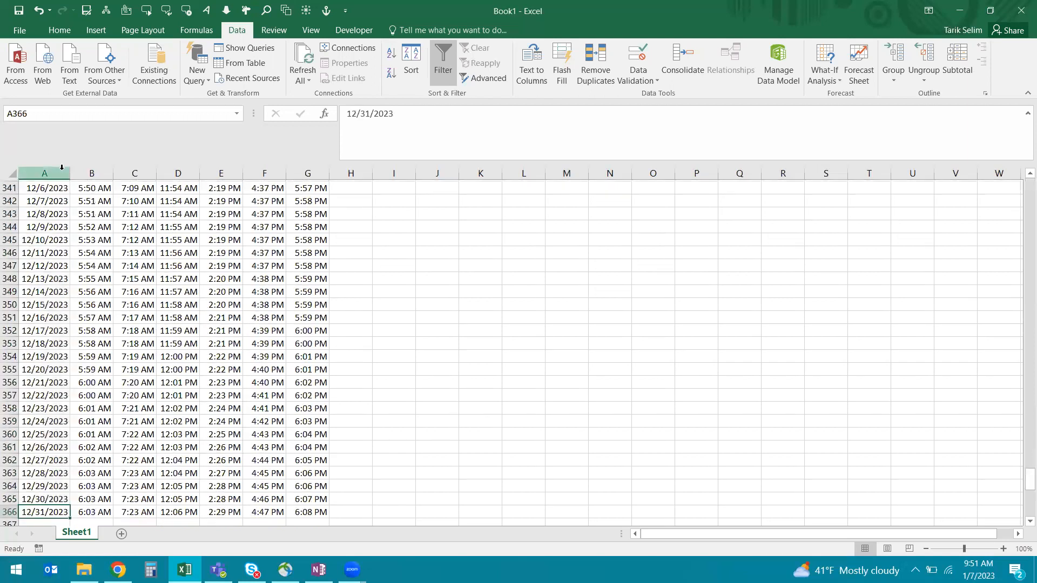
key(ctrl+Up)
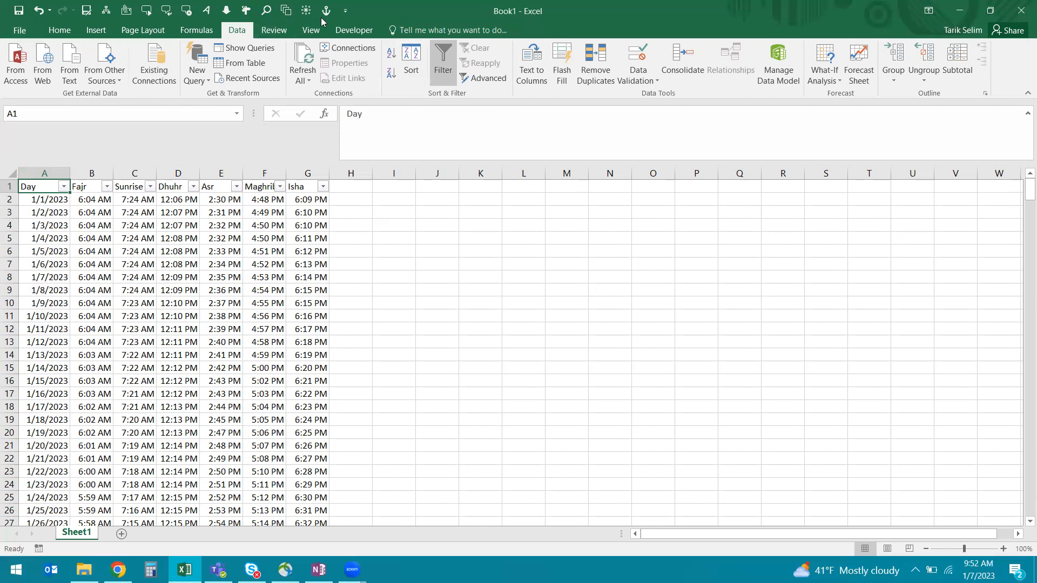
Step: Confirm the Developer tab is ticked under Options > Customize the Ribbon
click(365, 34)
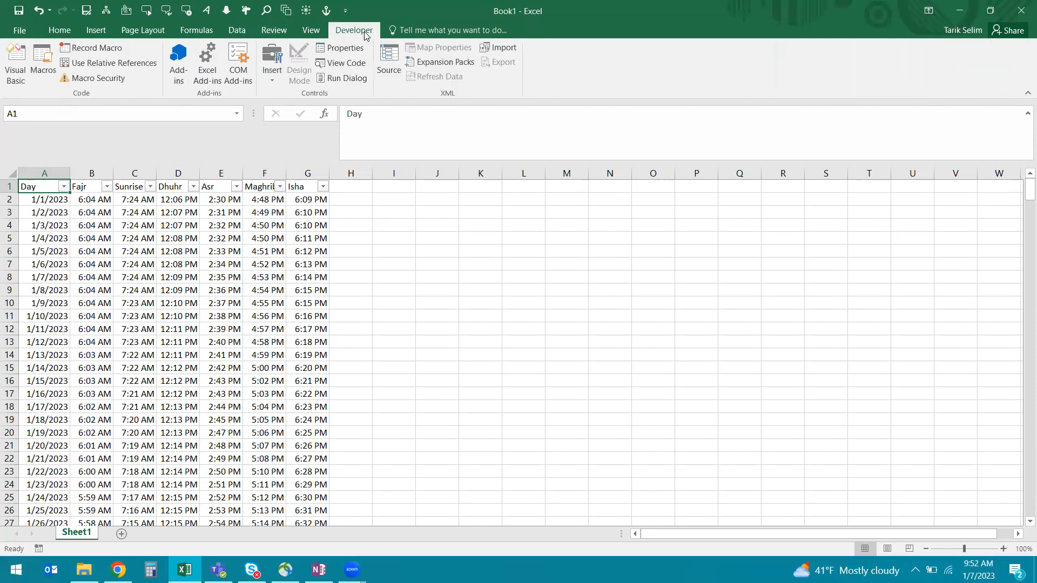
click(32, 34)
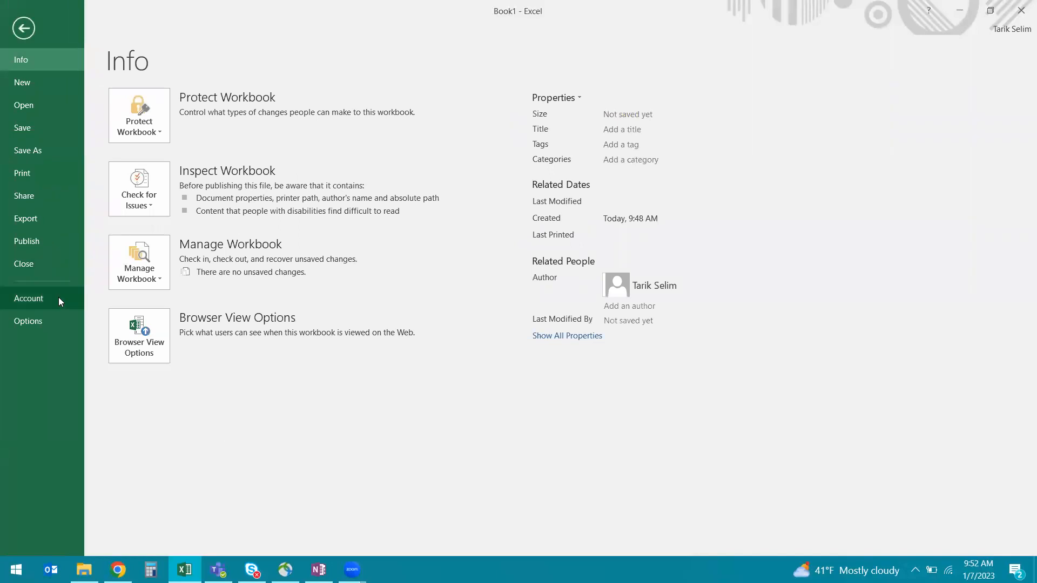
click(56, 313)
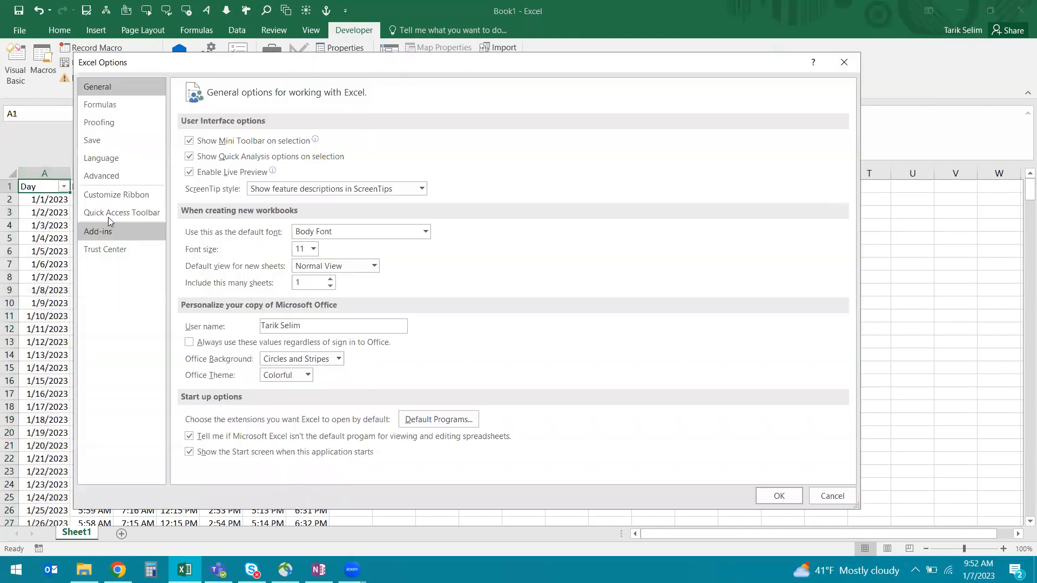
click(97, 195)
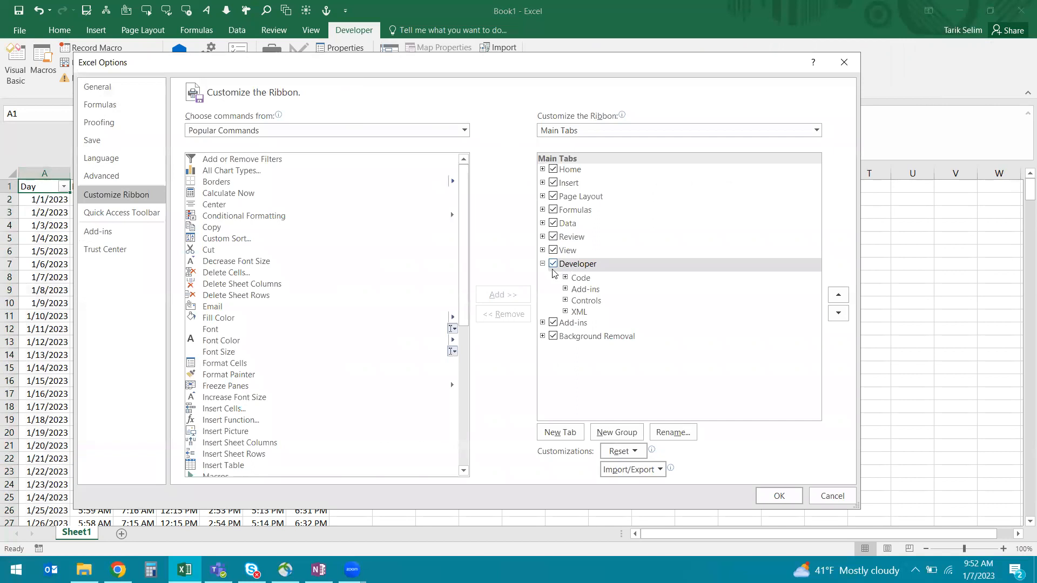
click(764, 495)
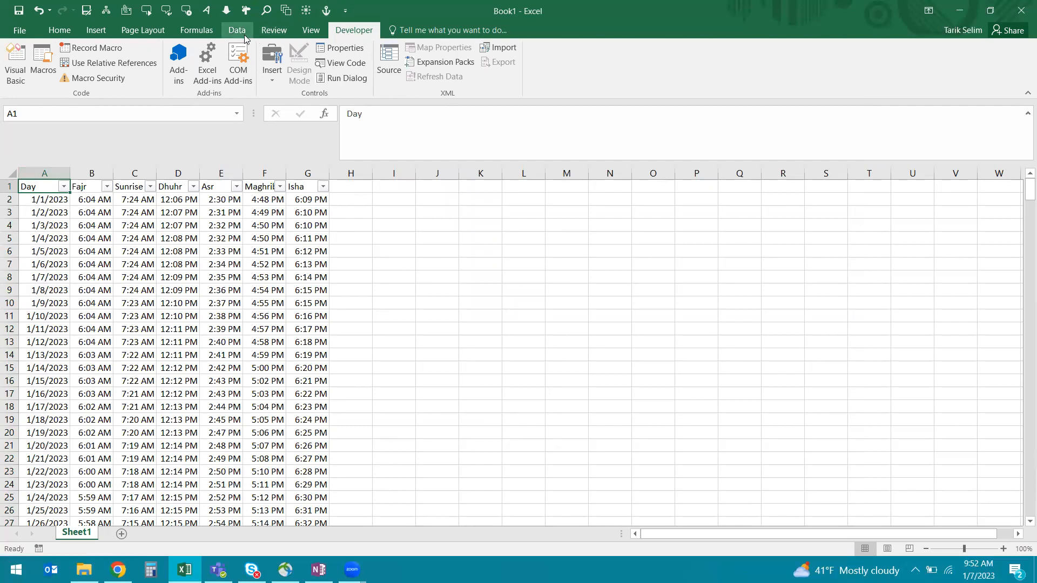
Step: Open the Visual Basic editor and insert a module into VBAProject (Book1)
click(9, 75)
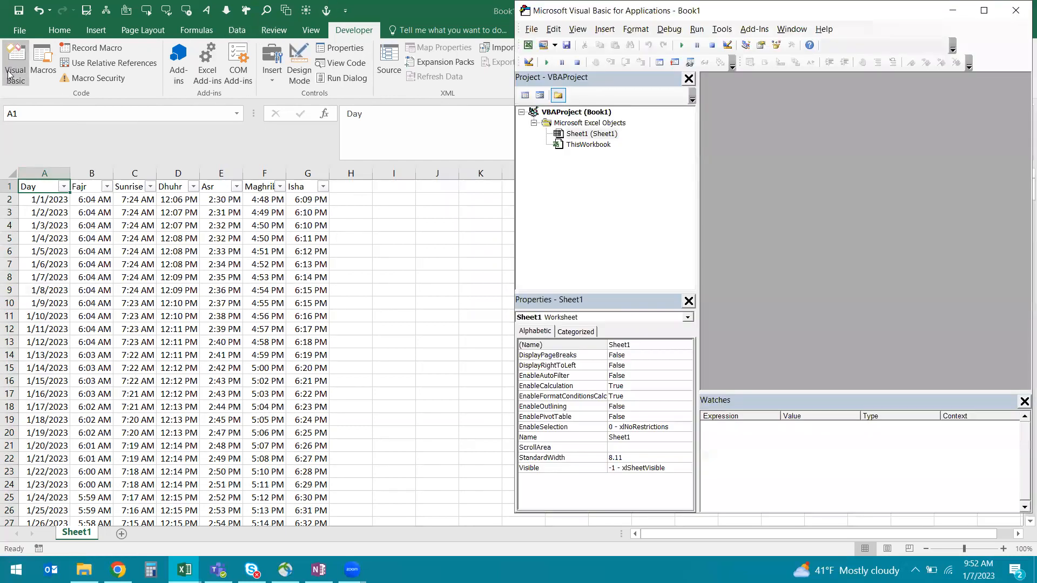
click(582, 114)
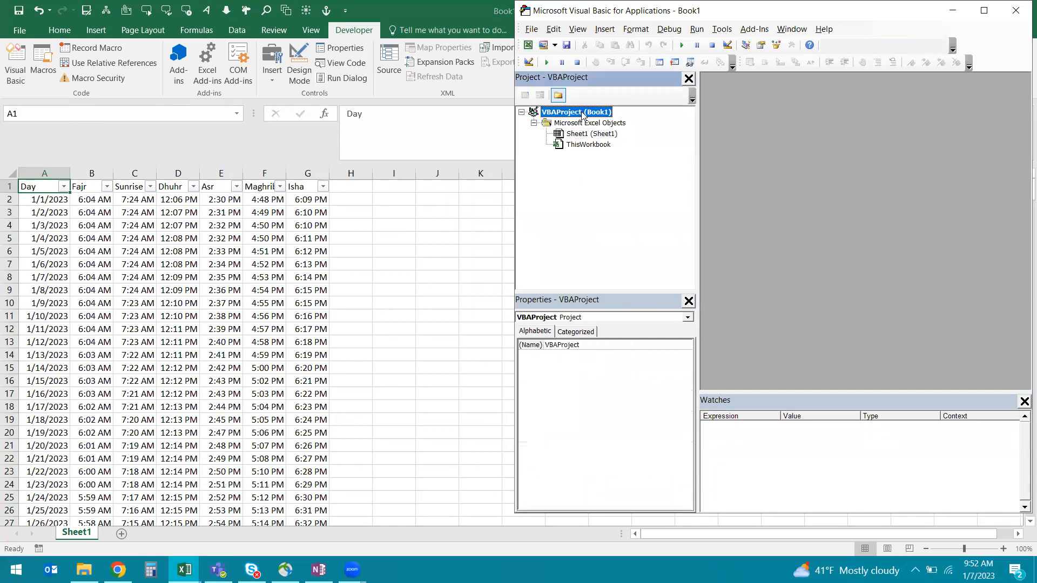
right_click(582, 114)
mouse_move(606, 179)
click(724, 195)
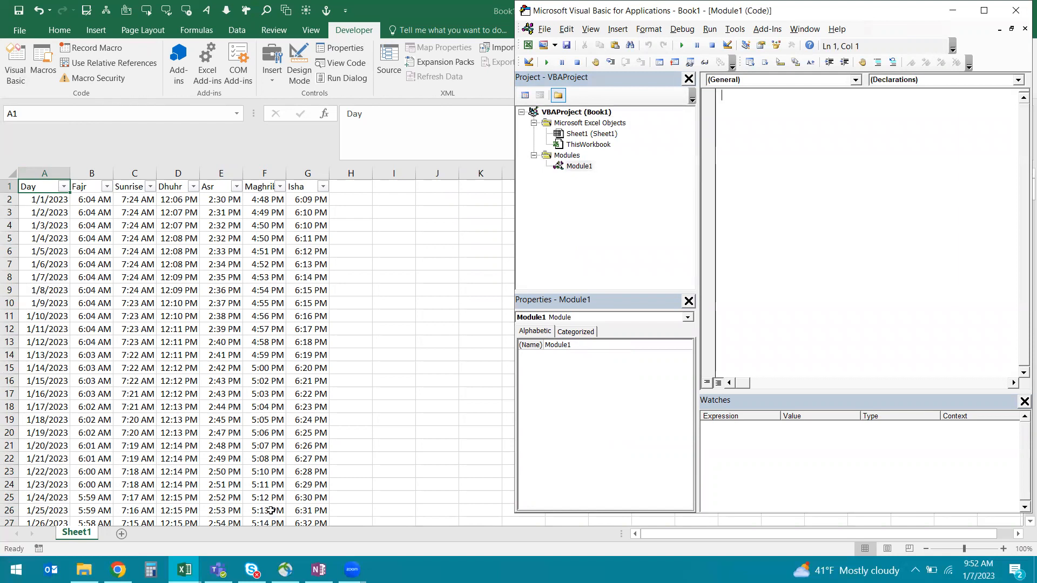
mouse_move(319, 570)
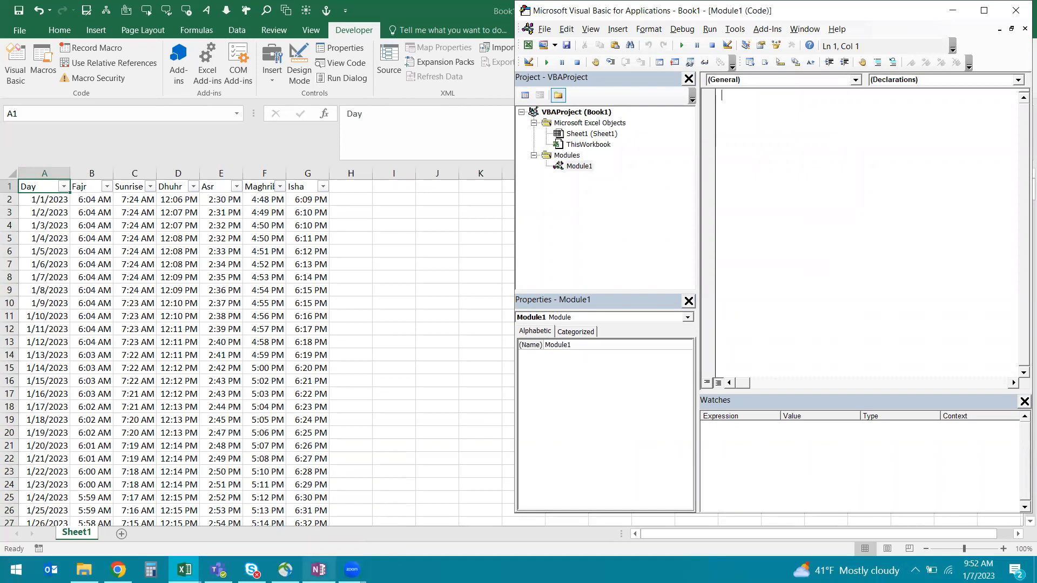
Step: In OneNote, select the make_format_suitable_for_google_calendar macro from Sub to End Sub and copy it
mouse_move(314, 552)
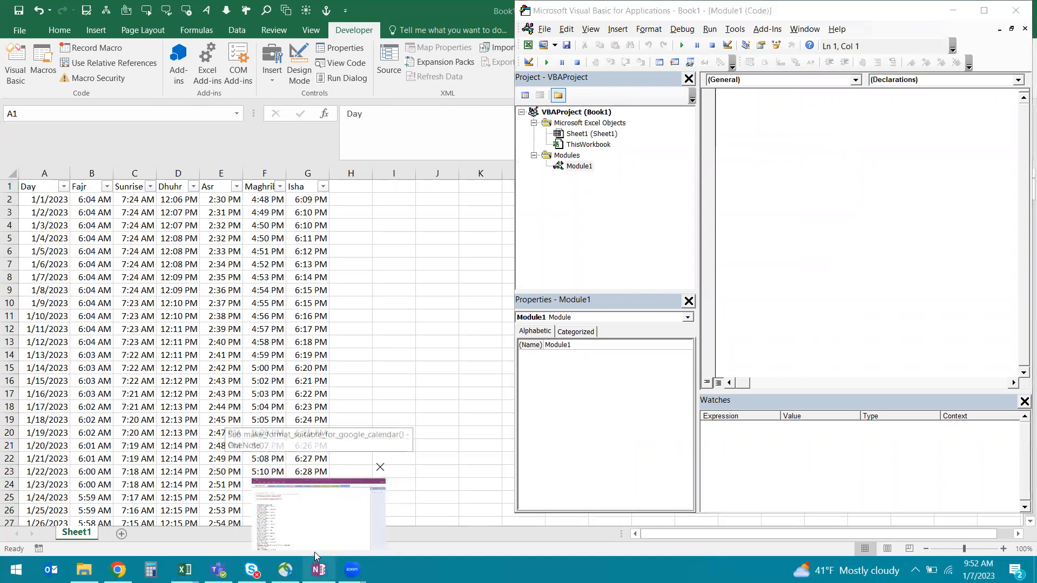
click(314, 552)
scroll(175, 250, down, 15)
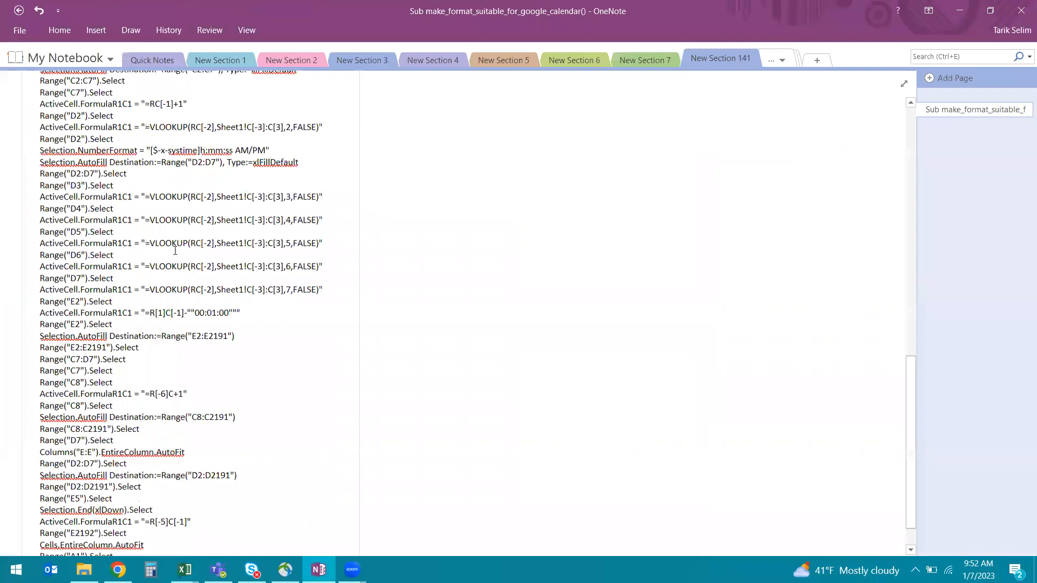
scroll(175, 250, down, 2)
drag(89, 359, 47, 138)
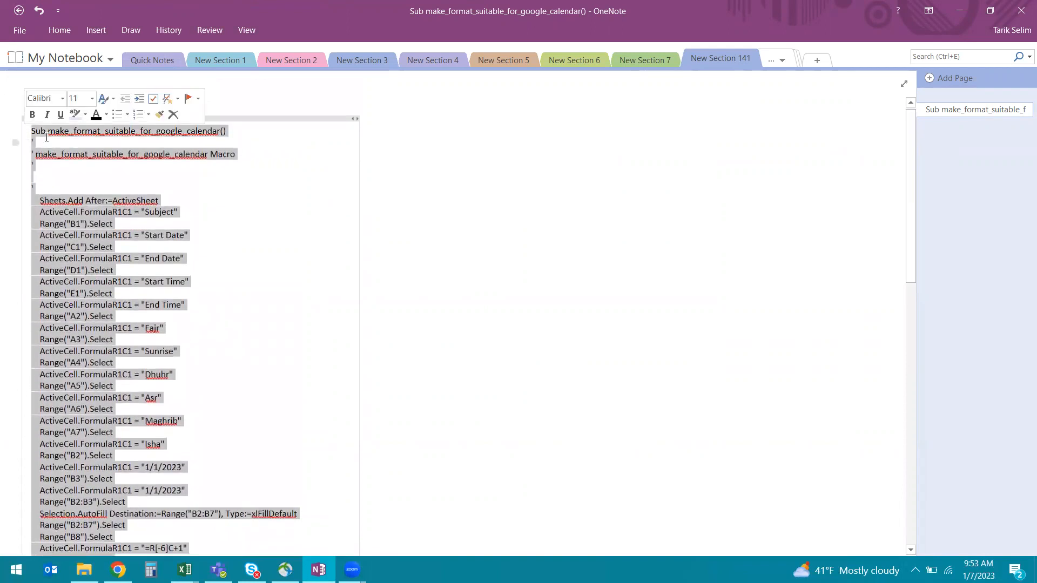
right_click(46, 136)
click(62, 157)
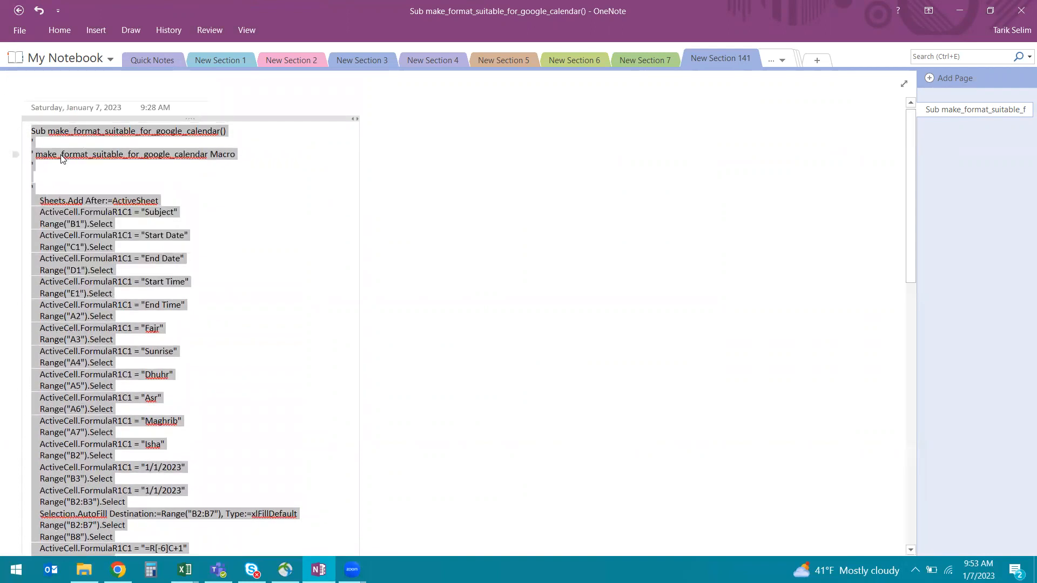
mouse_move(185, 570)
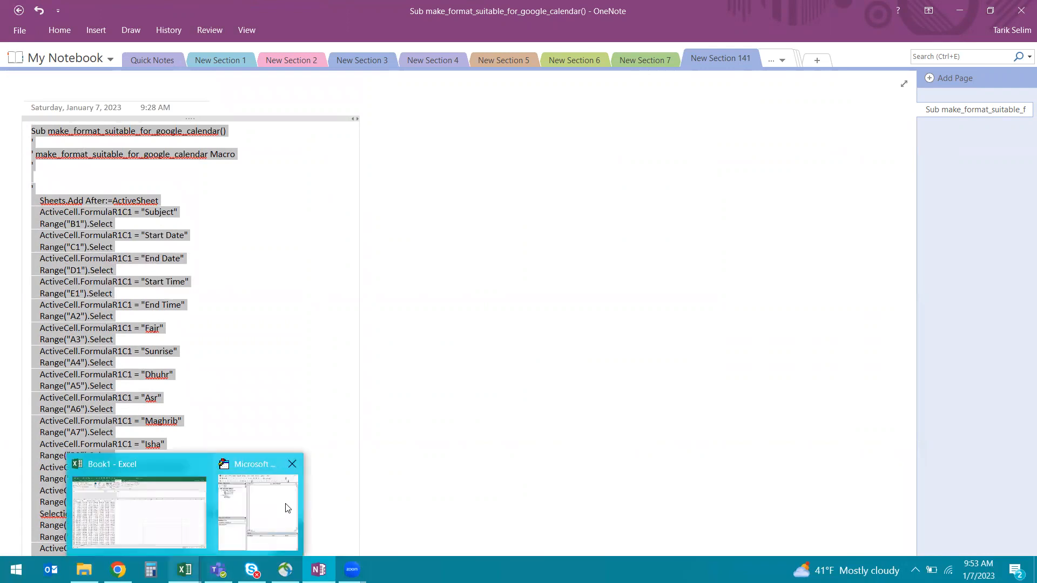
click(285, 509)
Step: Paste the macro code into Module1's code window, then return to the Book1 workbook
right_click(750, 117)
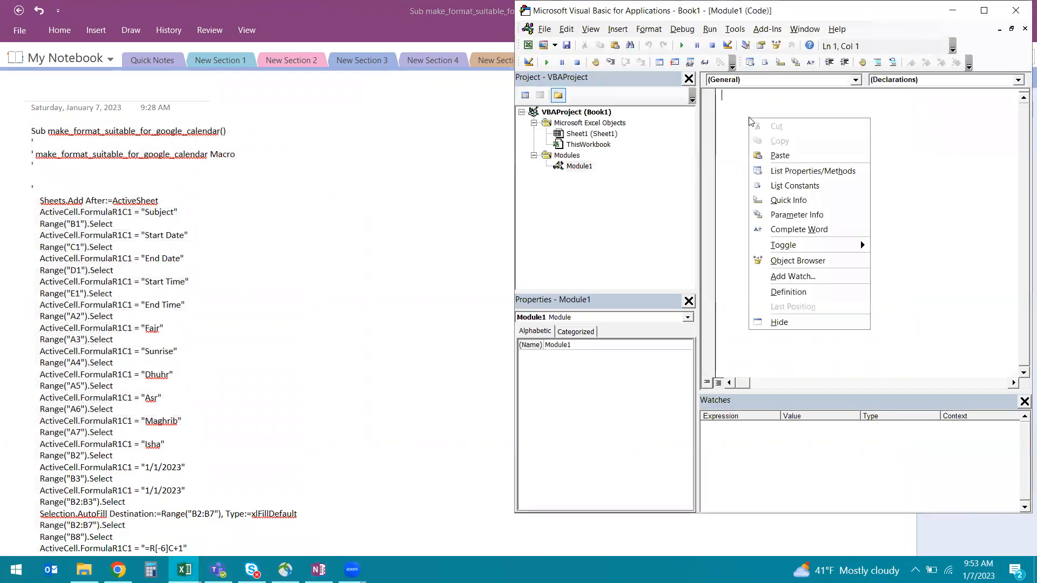
click(779, 155)
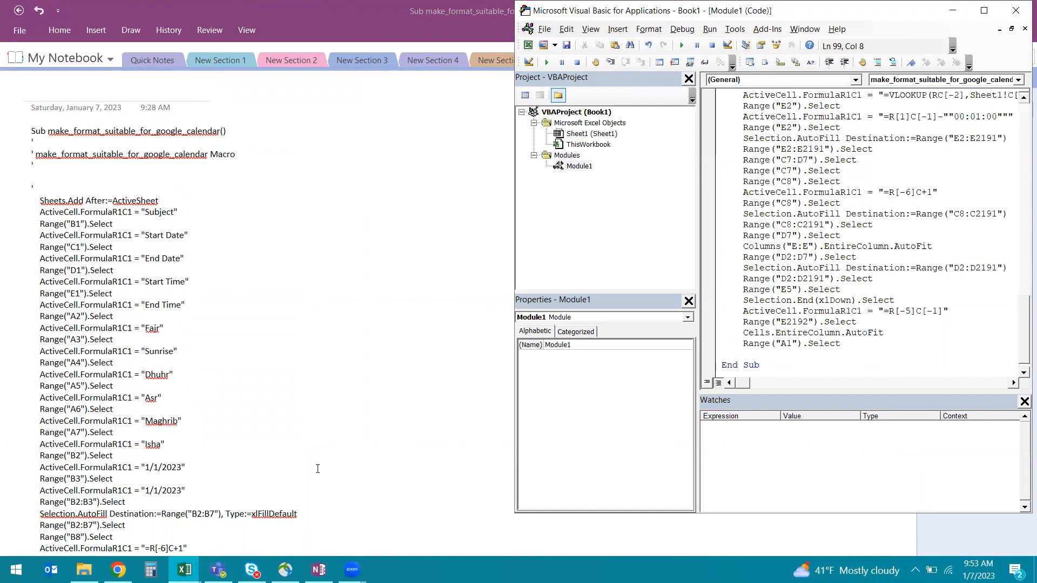
mouse_move(185, 570)
click(124, 505)
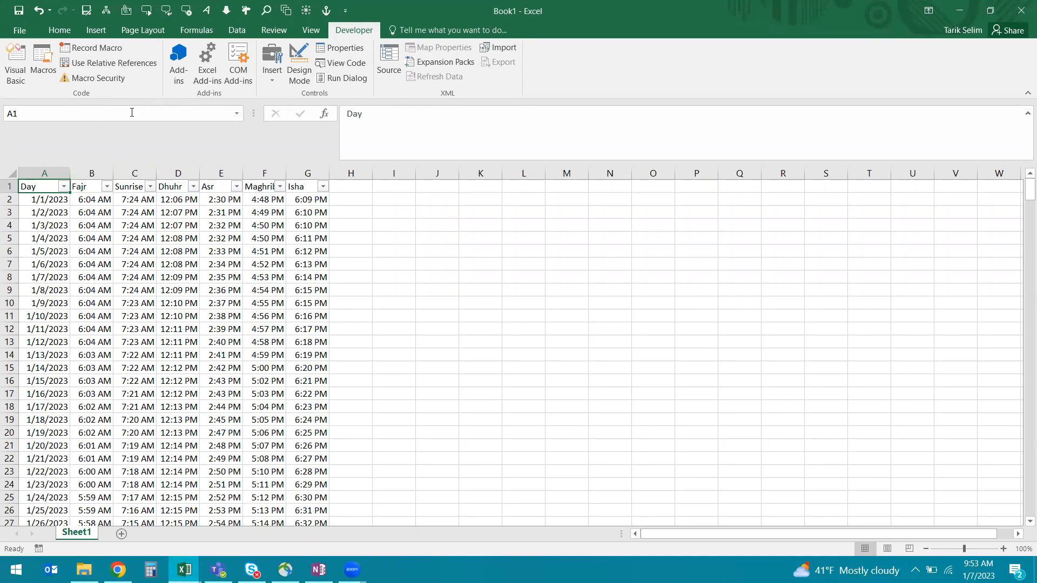
Step: Run the make_format_suitable_for_google_calendar macro to build Sheet2 with the Google Calendar columns
click(36, 61)
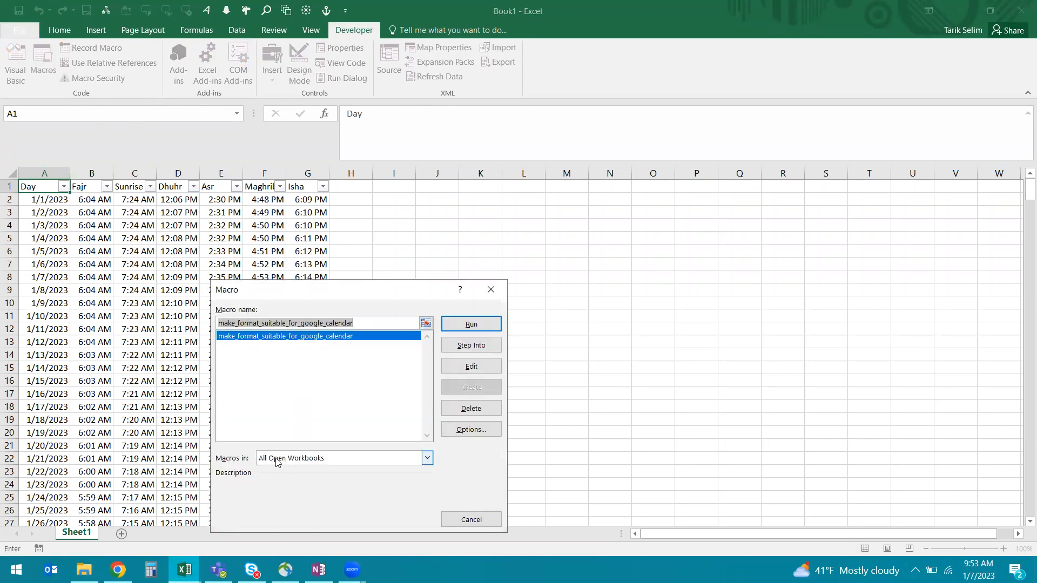
click(344, 459)
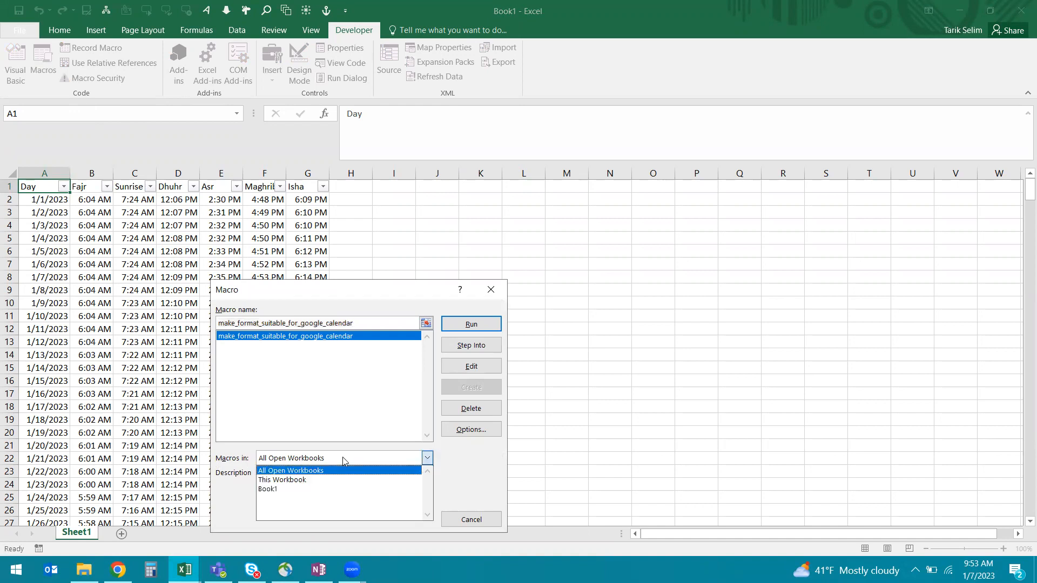
click(318, 348)
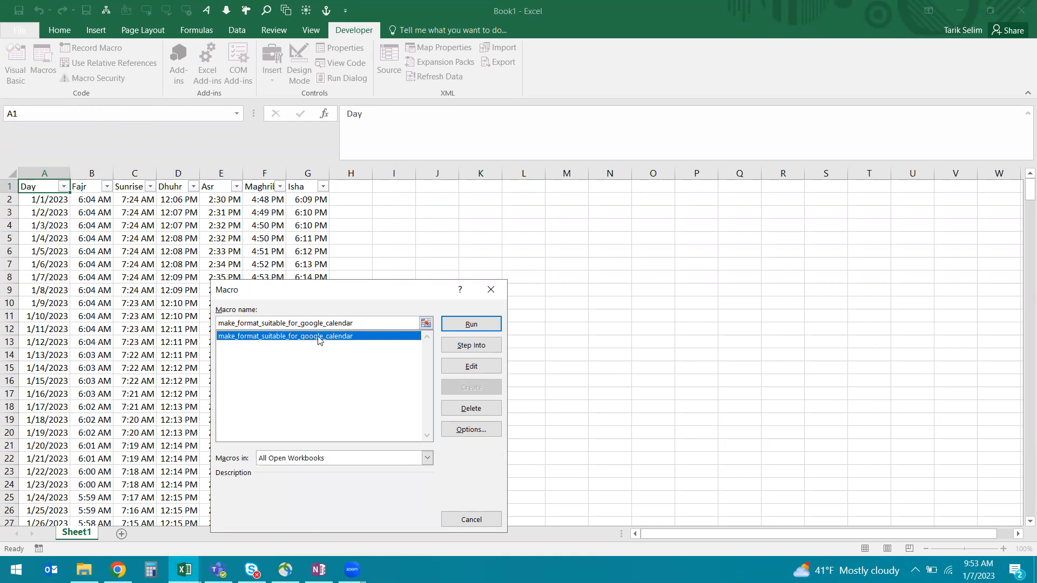
click(454, 324)
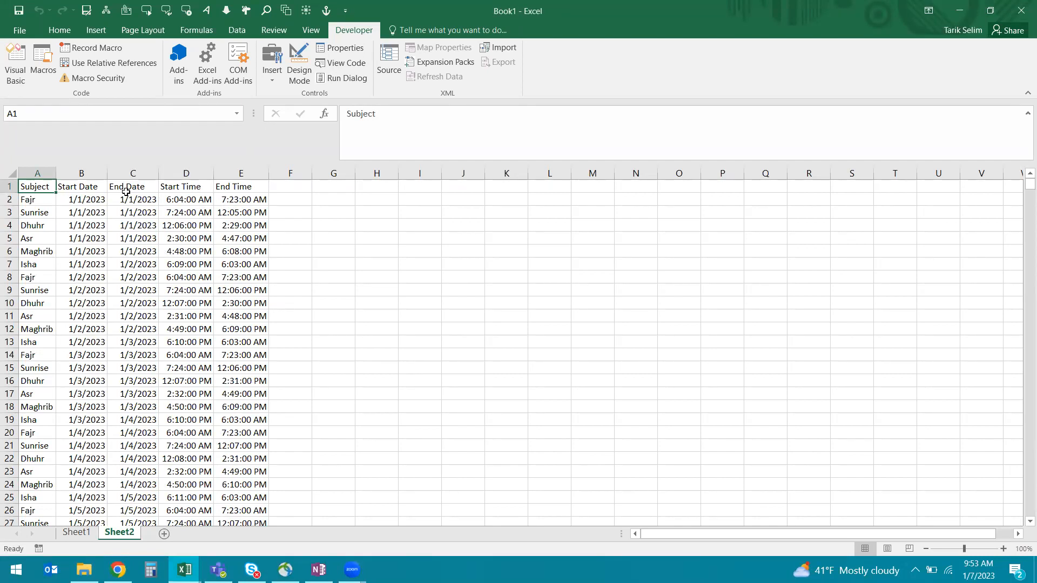
click(244, 199)
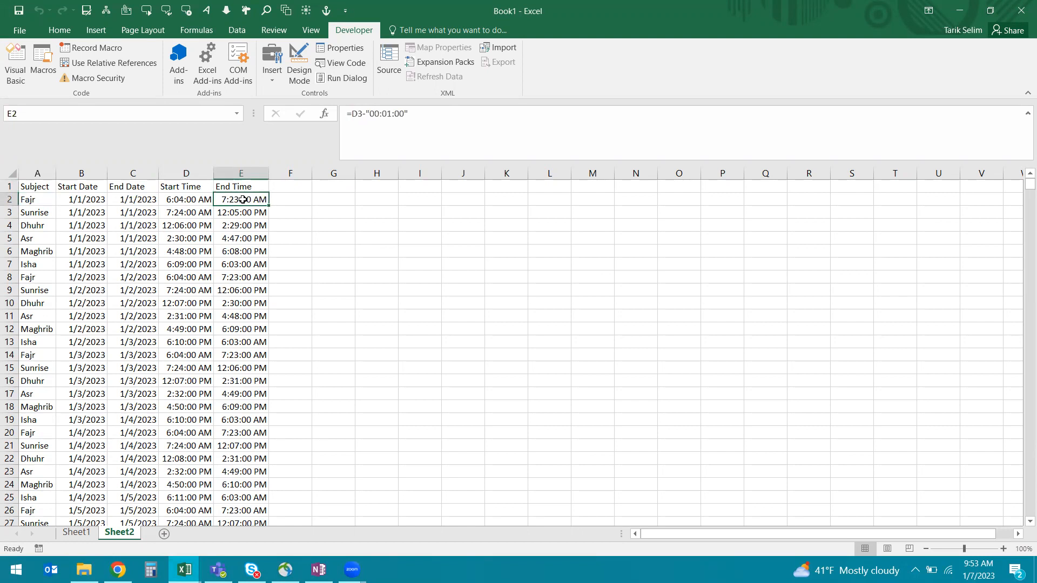
key(Down)
key(Down)
key(Down)
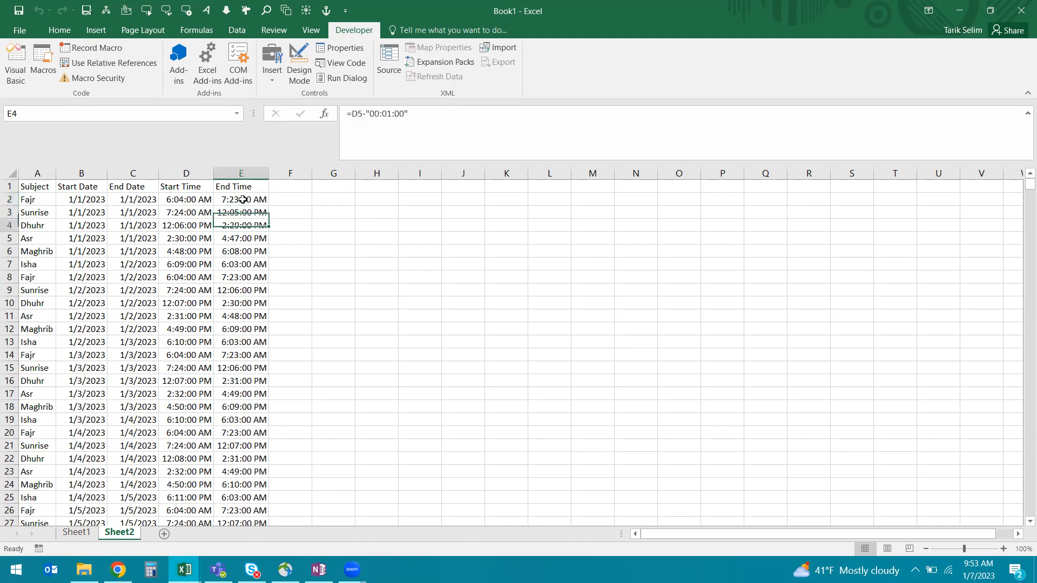
key(Down)
key(Down)
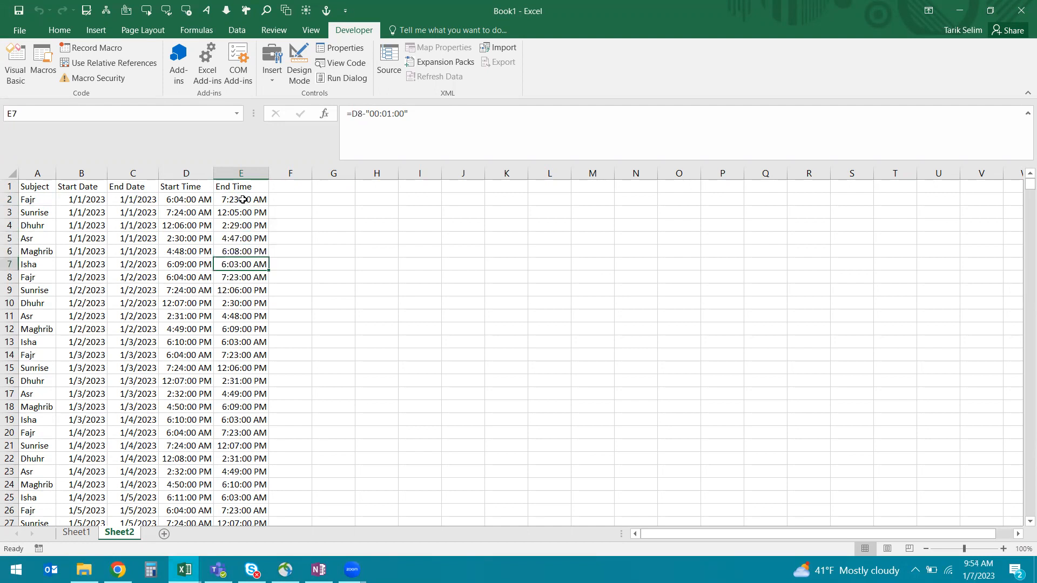
key(Left)
key(Left)
key(Left)
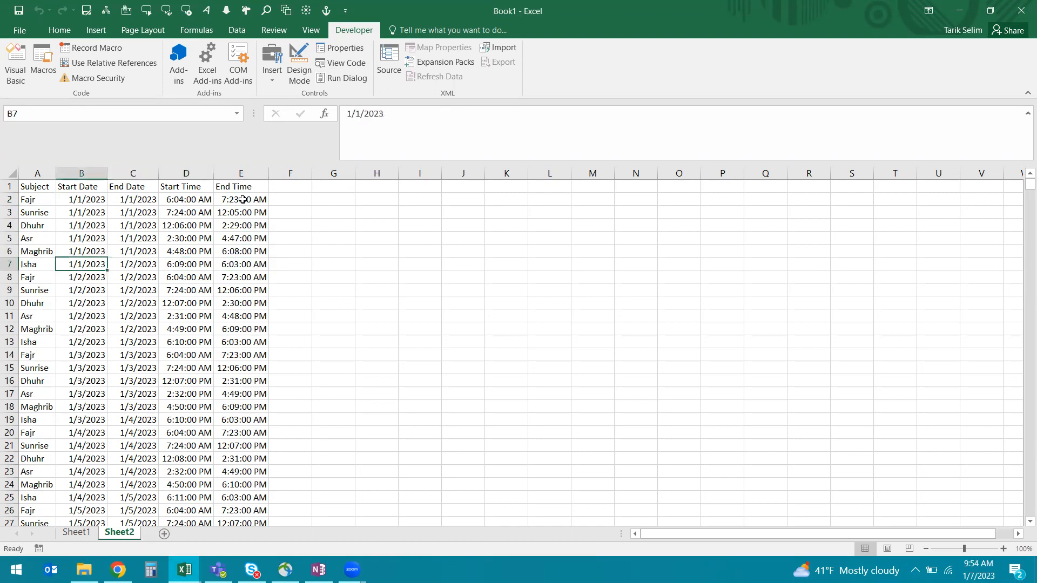
key(Right)
key(Left)
key(Right)
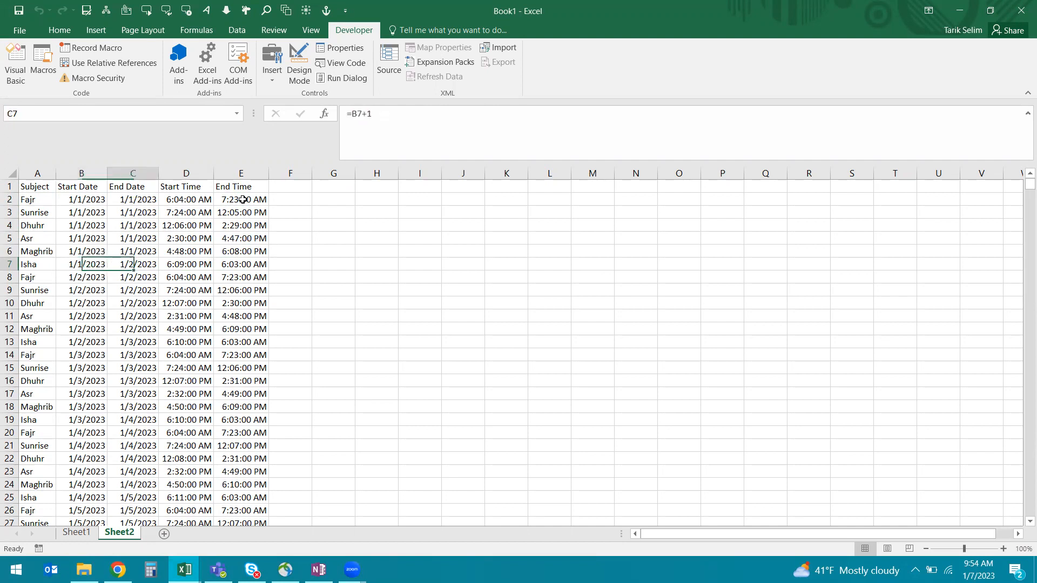
key(Right)
key(Right)
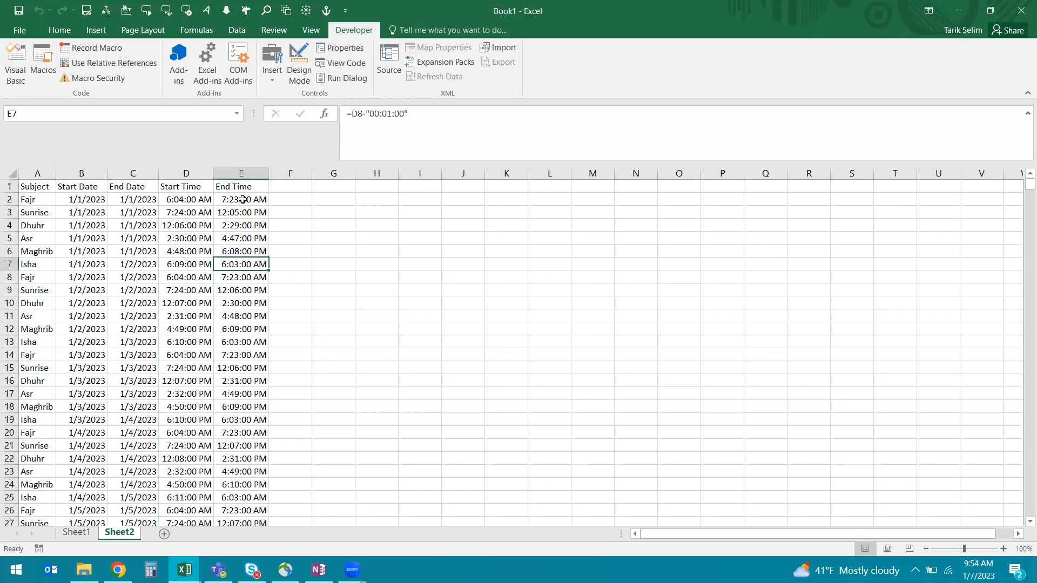
key(Left)
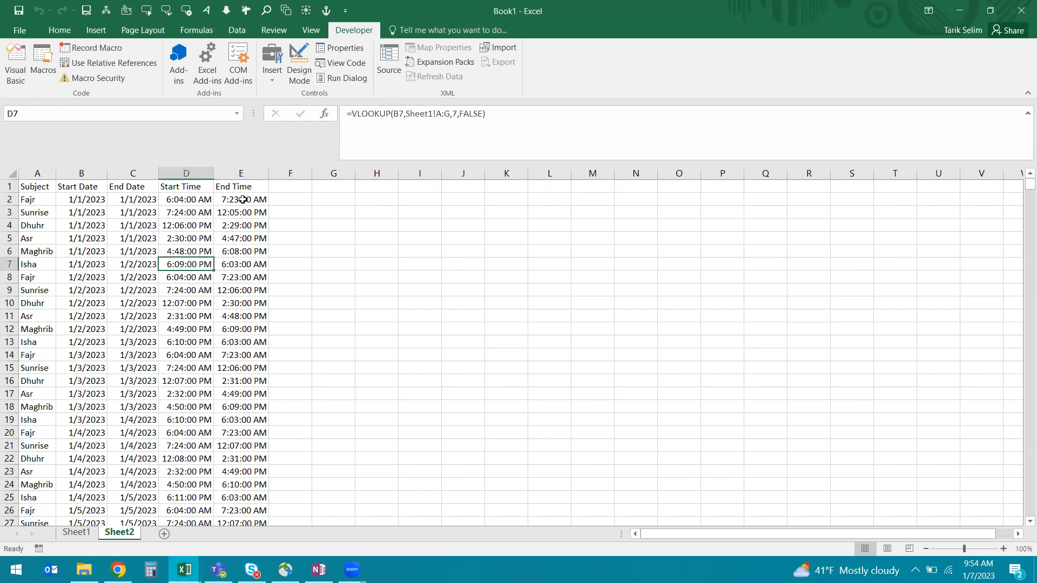
key(Left)
key(Up)
key(Up)
key(Left)
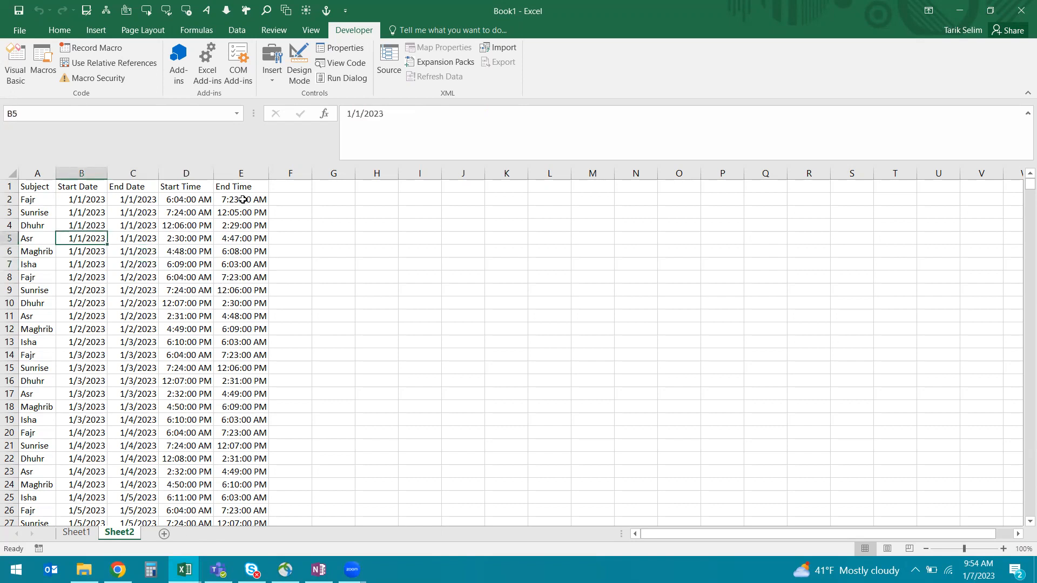
key(ctrl+Down)
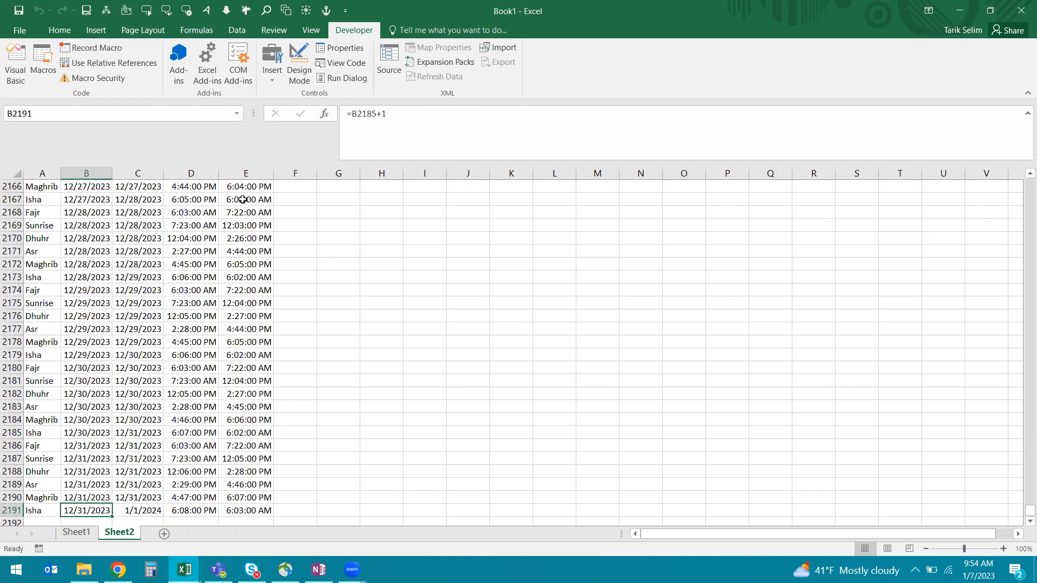
key(Right)
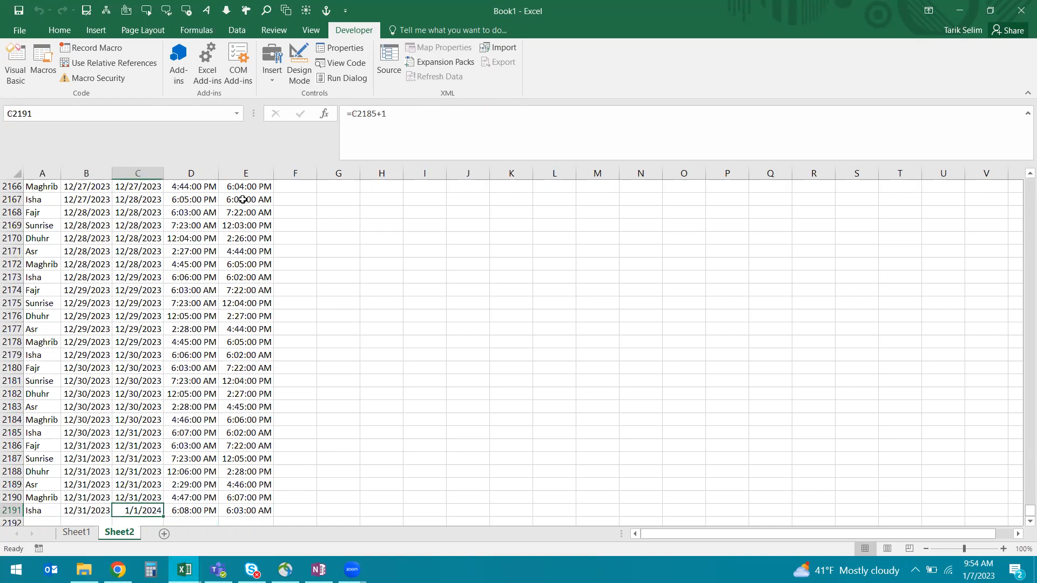
key(Right)
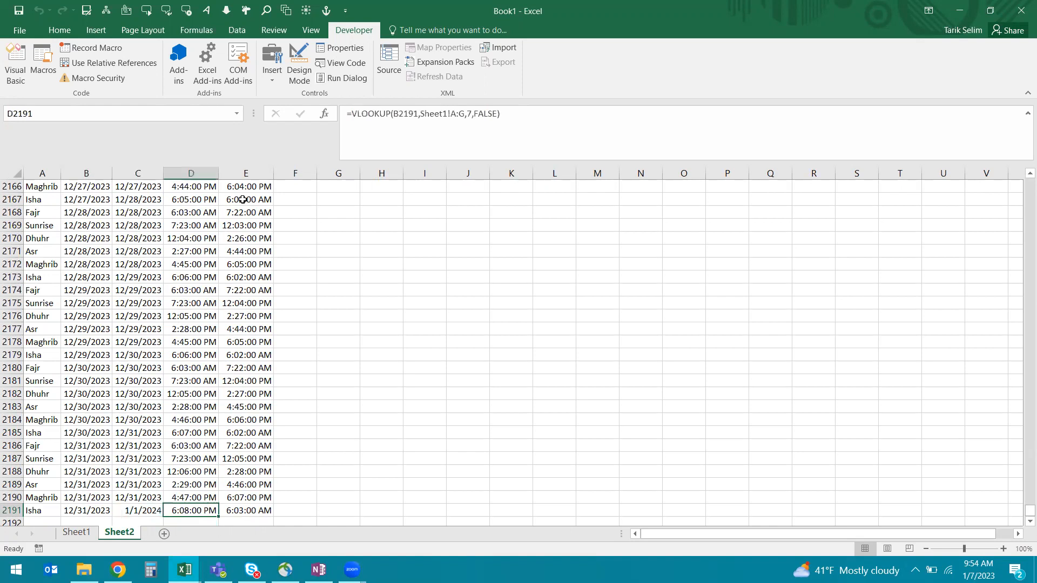
key(Left)
key(Left)
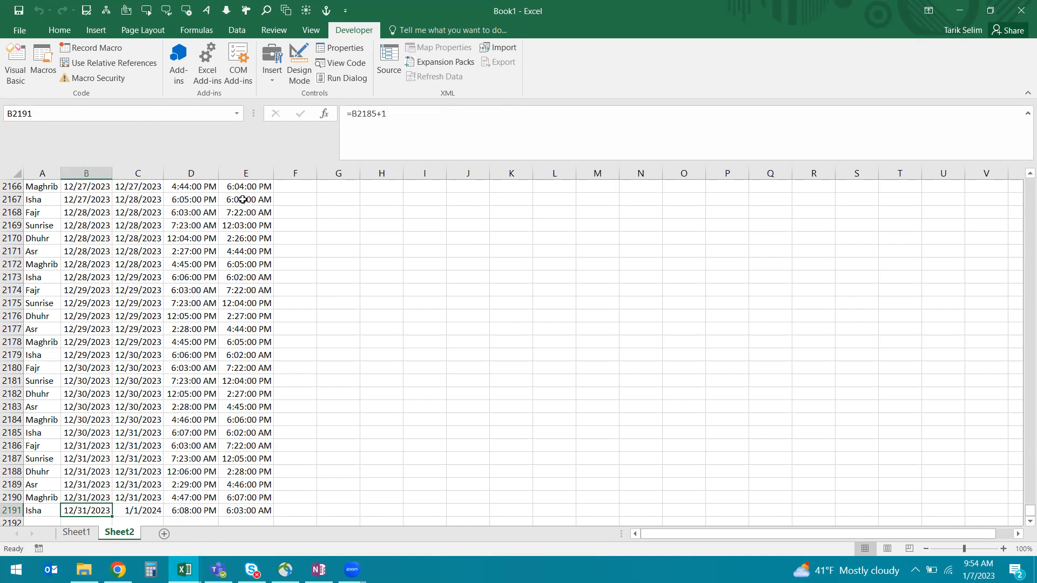
key(ctrl+Up)
scroll(243, 200, up, 4)
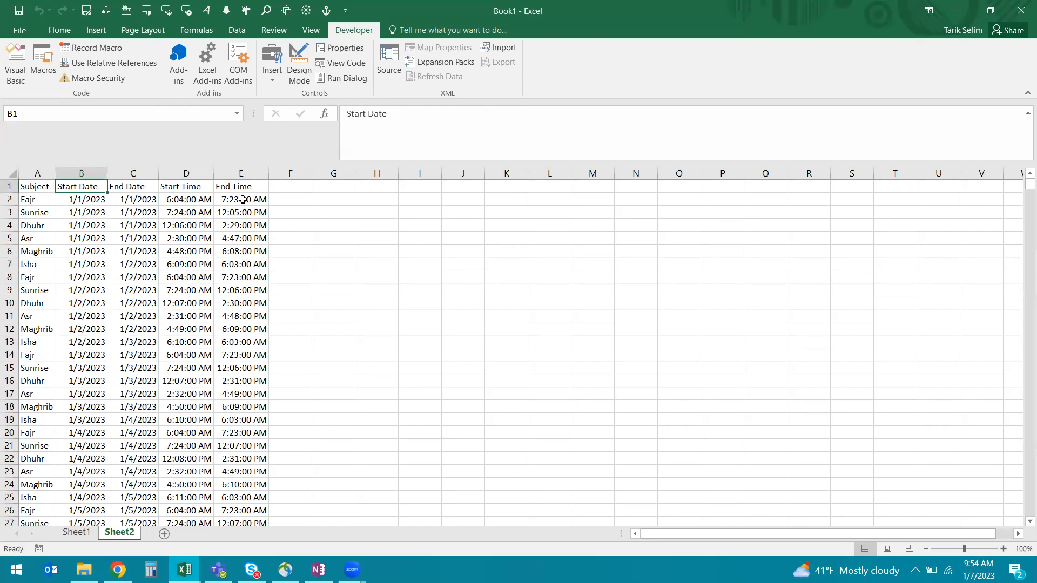
key(Left)
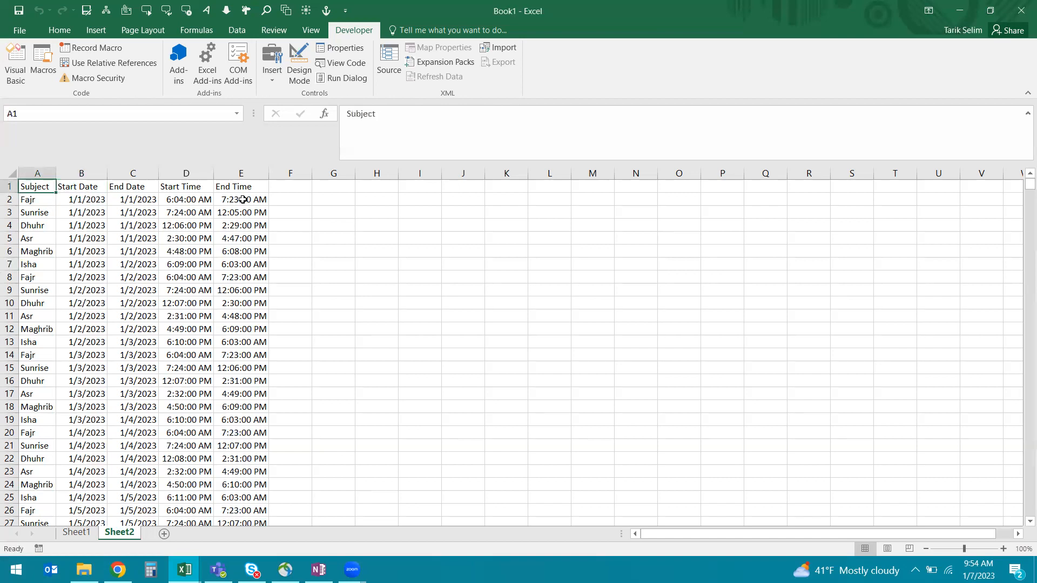
Step: Save the active sheet as CSV (MS-DOS) named '2023 Prayer Times 2.csv', keeping the CSV format
click(86, 10)
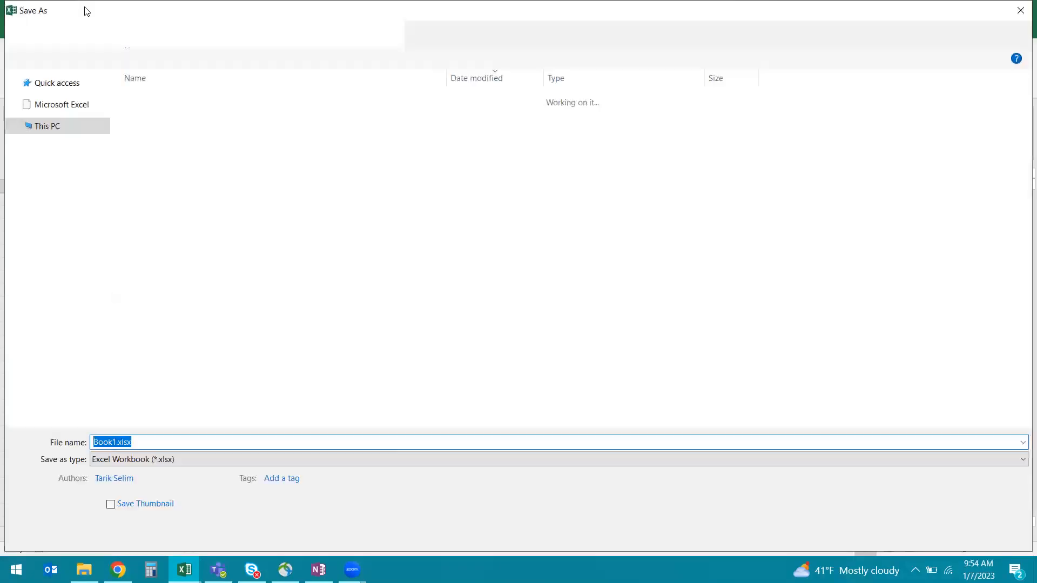
click(297, 459)
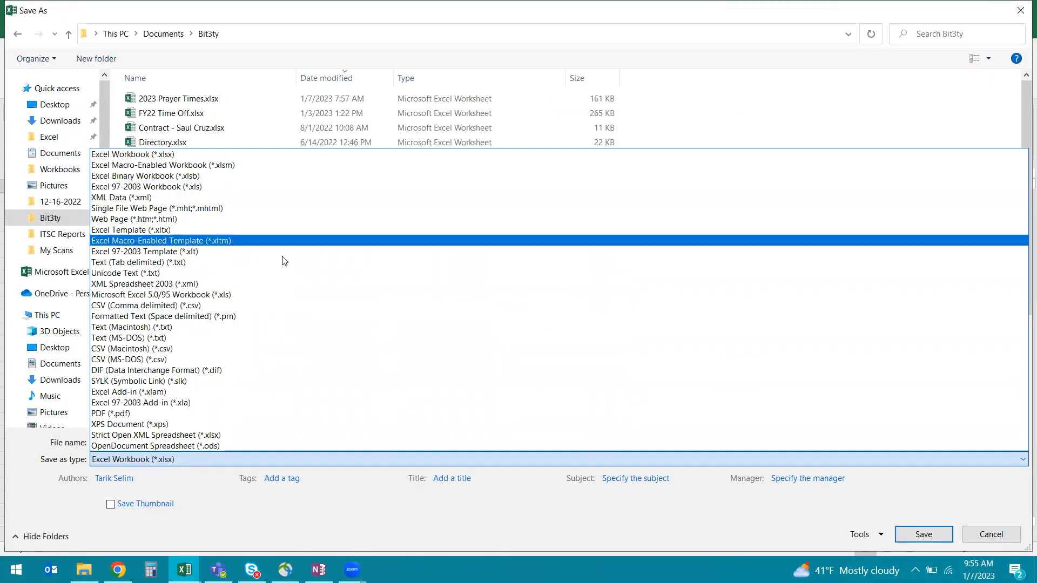
click(267, 360)
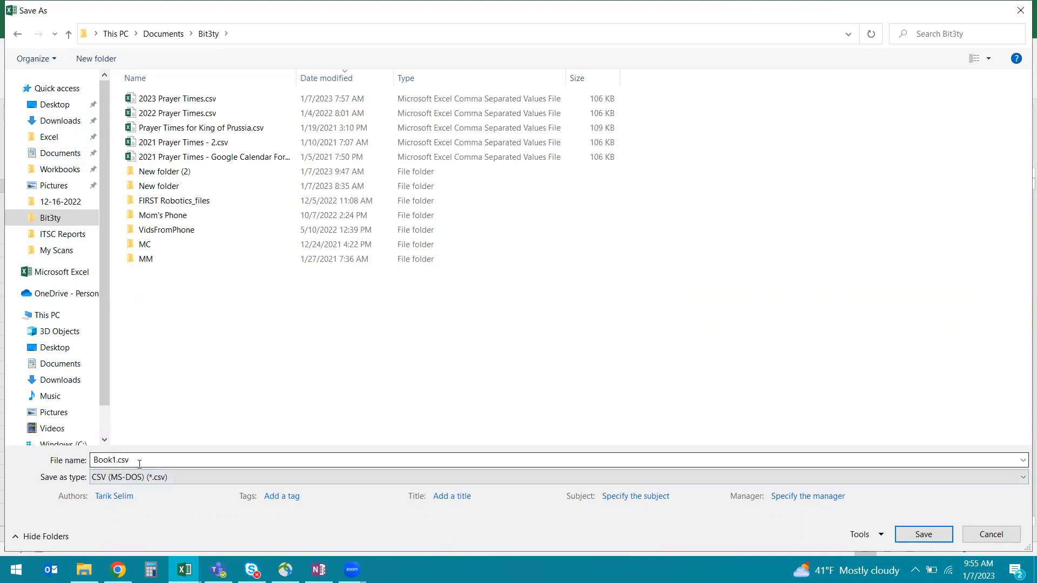
click(206, 99)
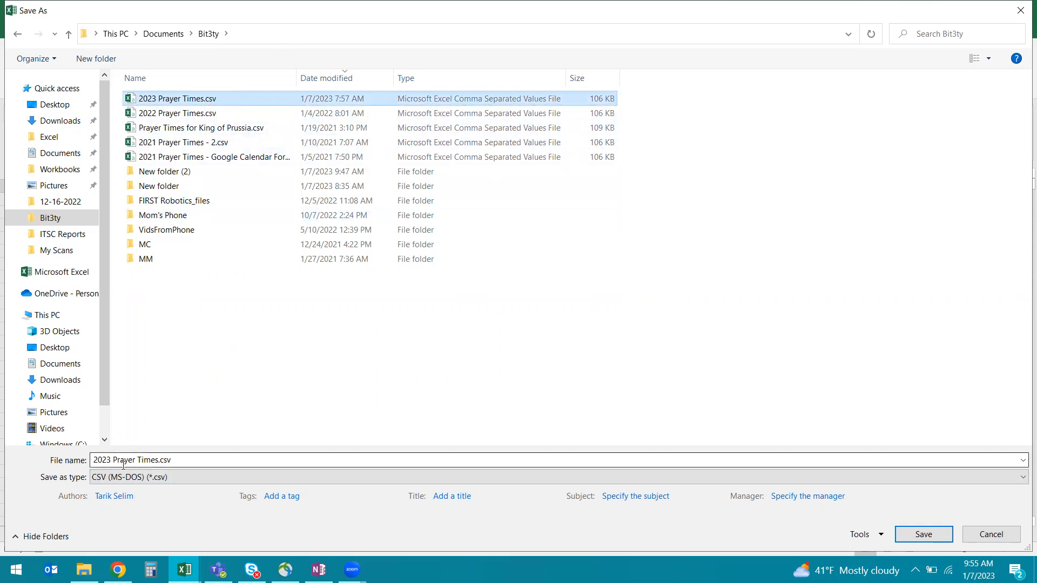
click(157, 461)
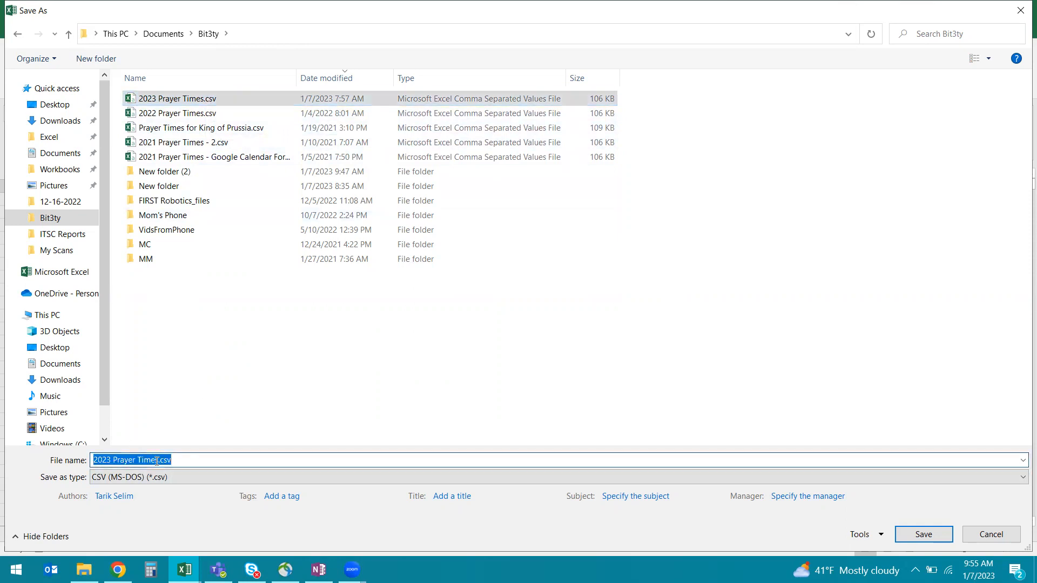
click(157, 461)
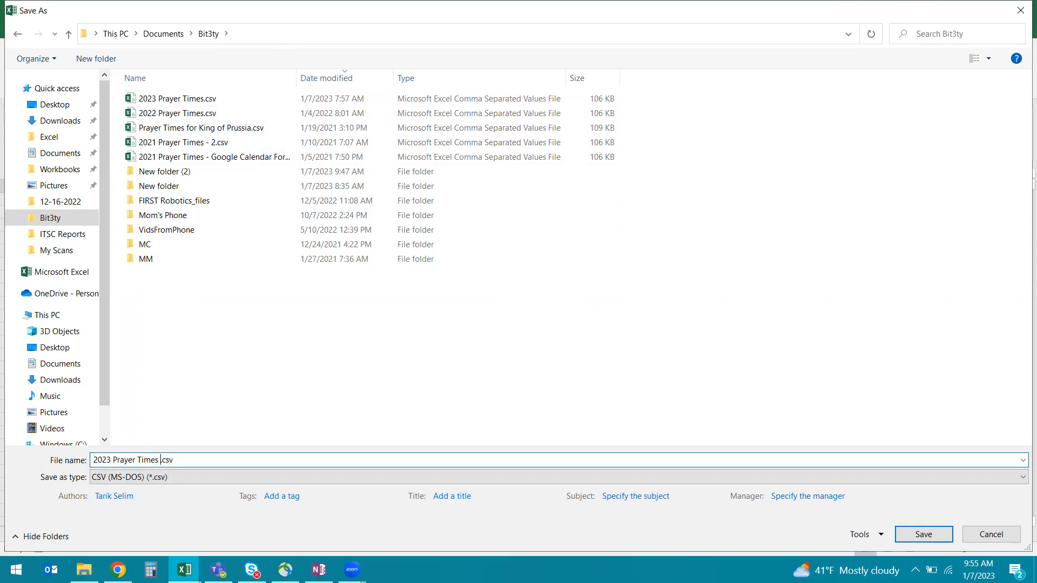
text(2)
key(Return)
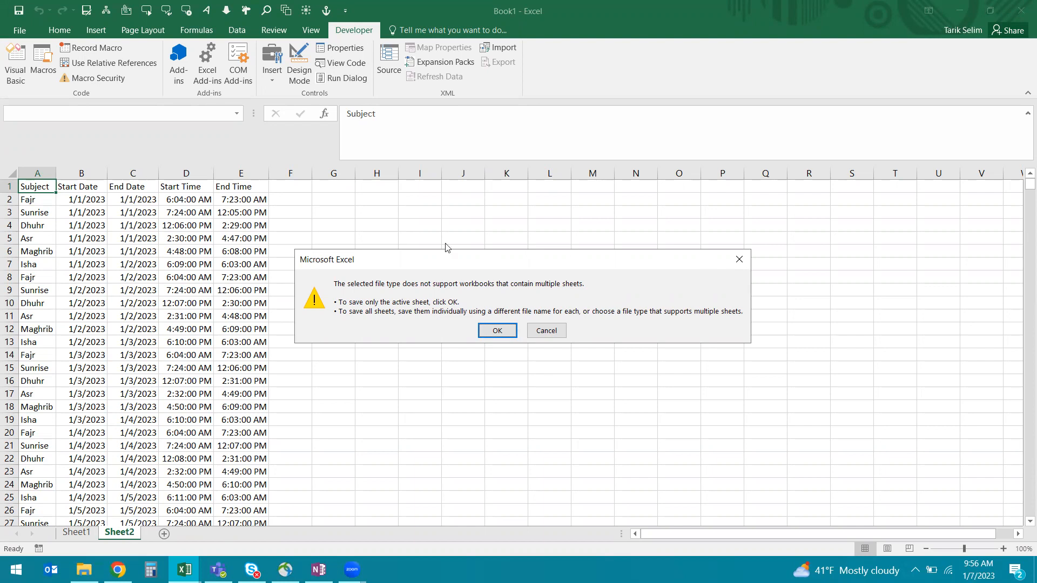
click(497, 332)
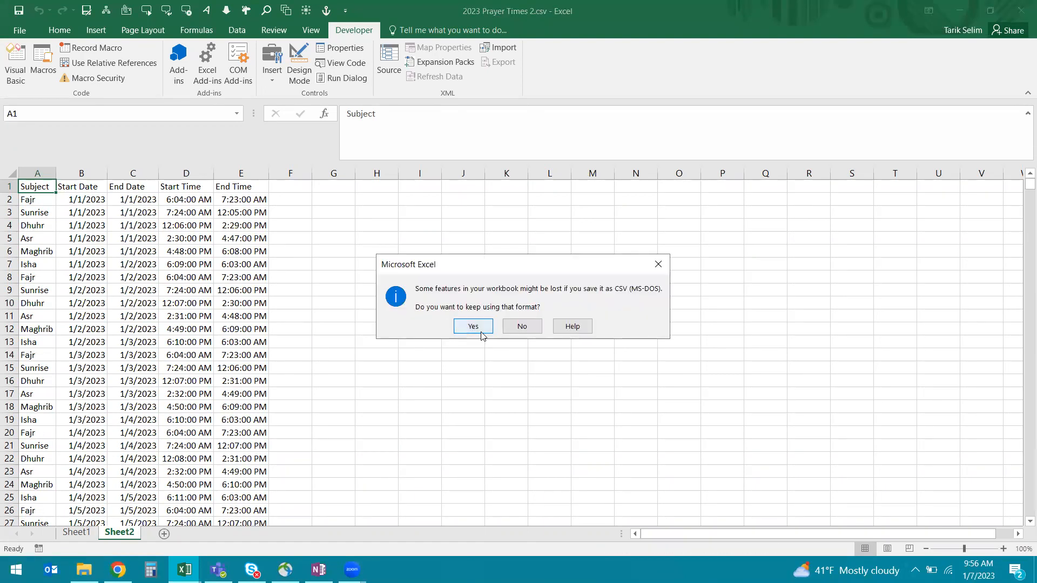
click(482, 333)
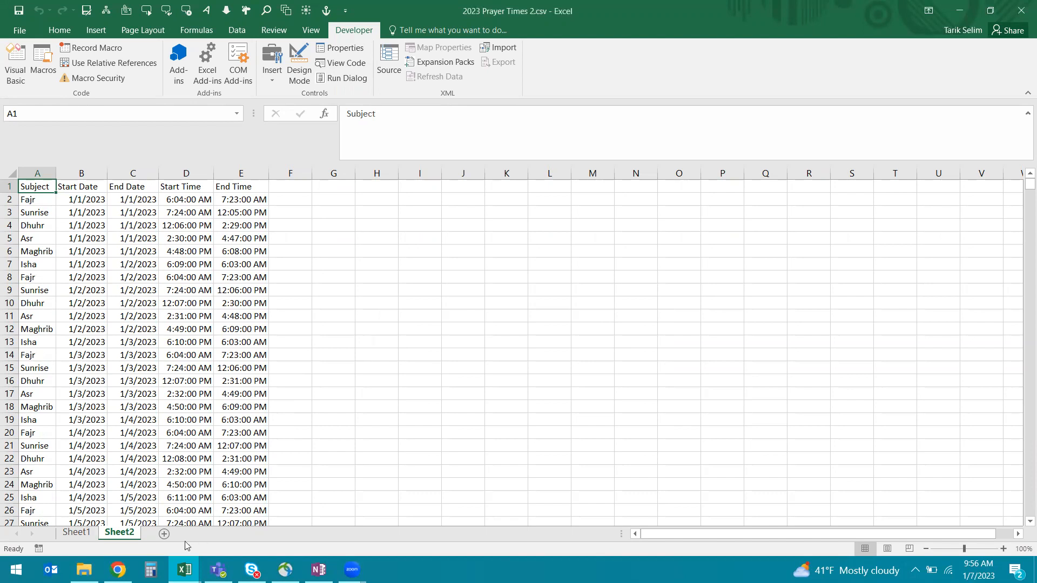
Step: Bring the browser to the front and switch to the Google Calendar tab
mouse_move(118, 567)
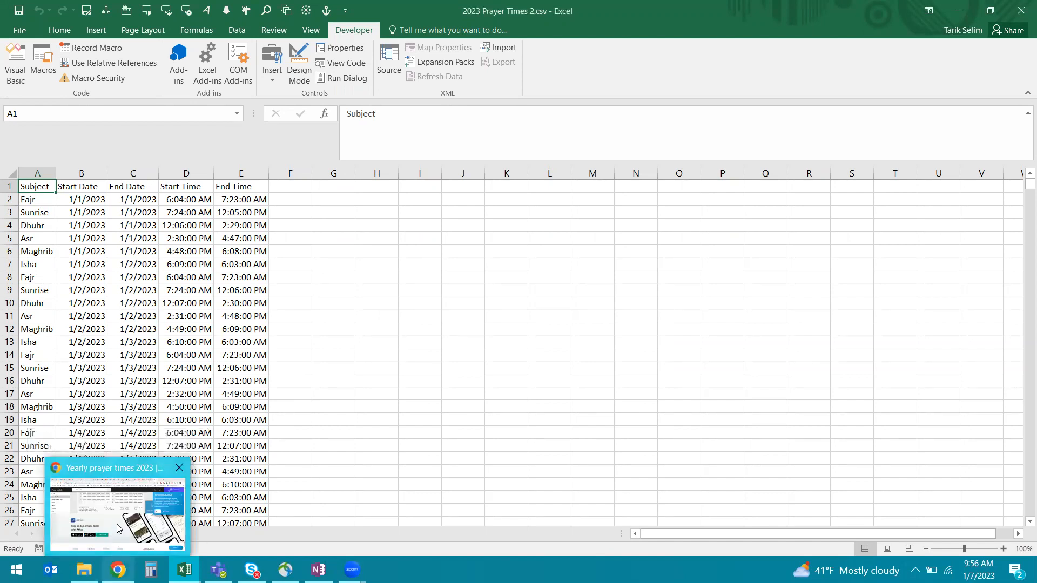
click(130, 505)
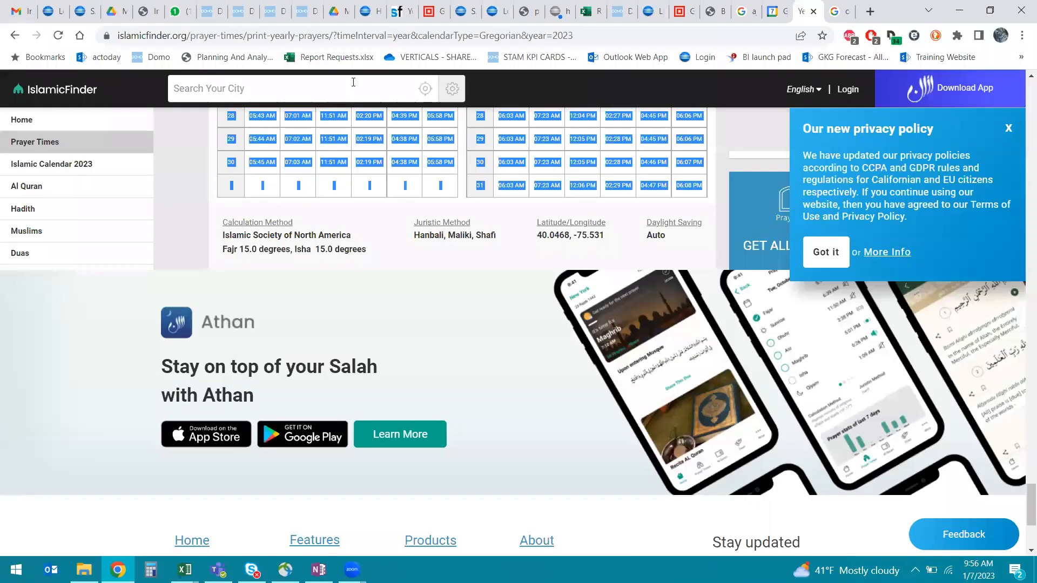
click(775, 16)
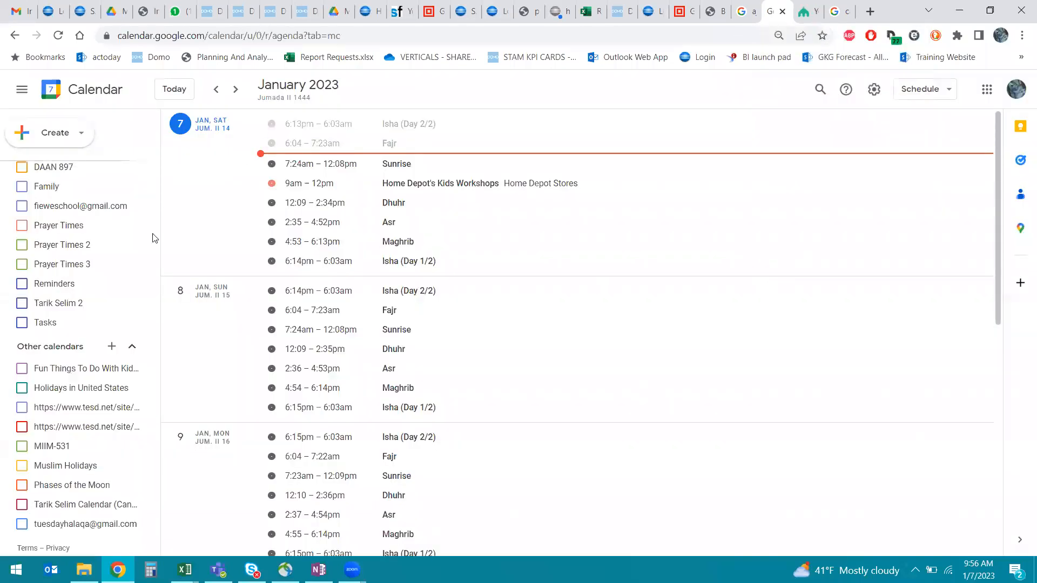
Step: Create a new calendar named 'Prayer Times - 2023', then go back to the schedule view
click(113, 347)
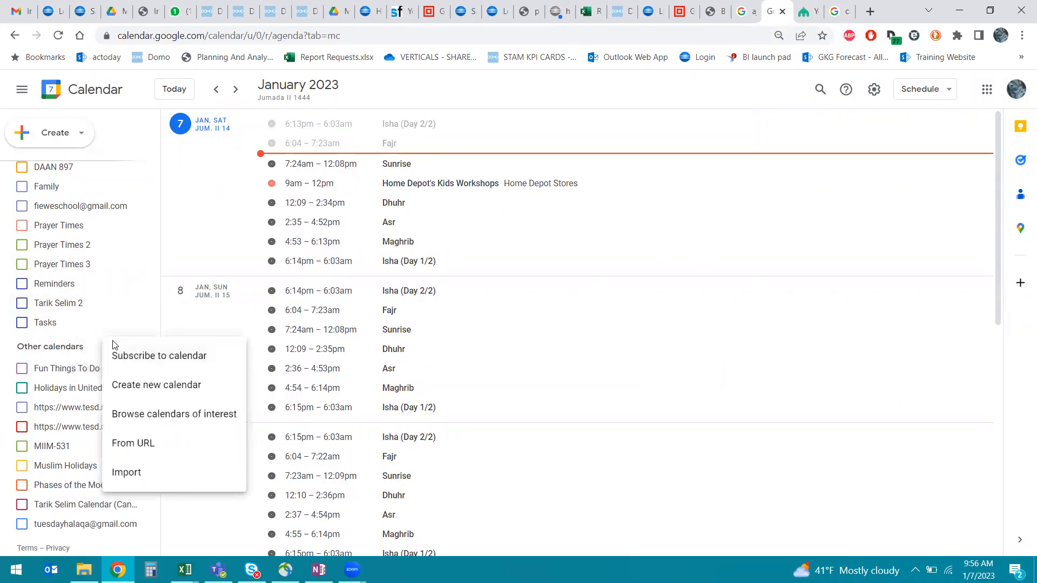
click(140, 390)
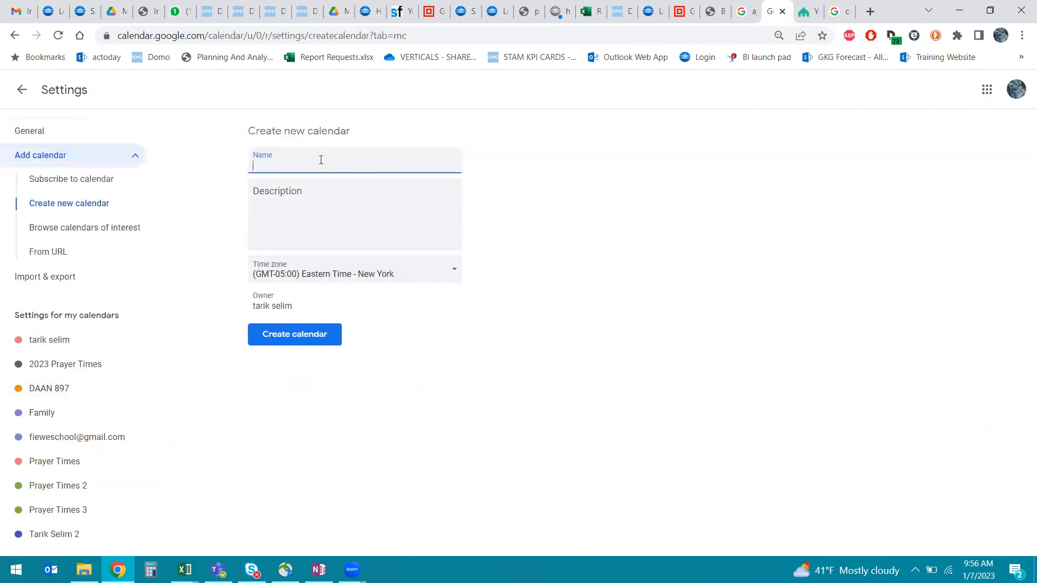
text(Prayer Times - 2023)
click(289, 345)
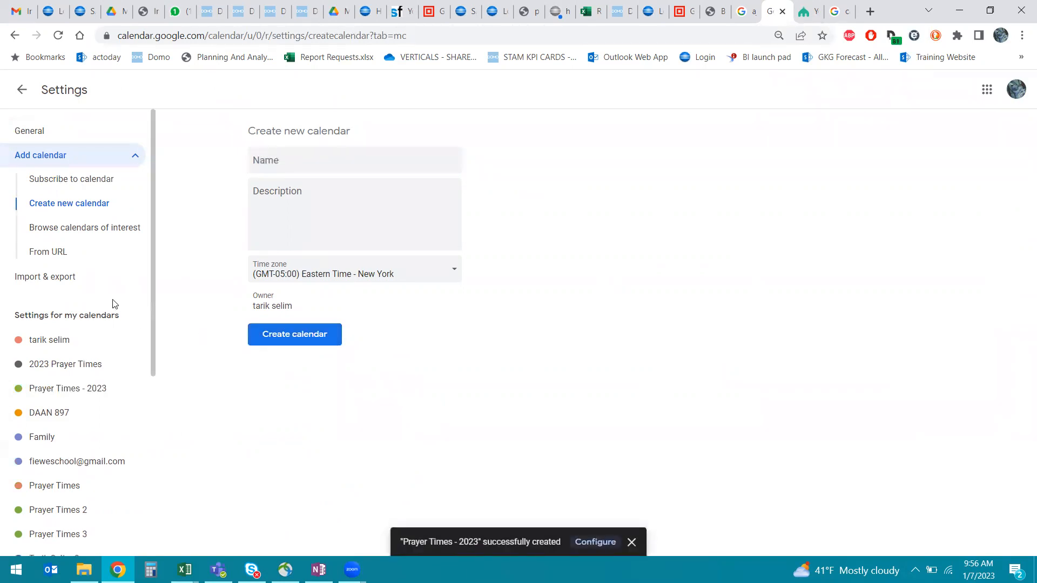
click(22, 90)
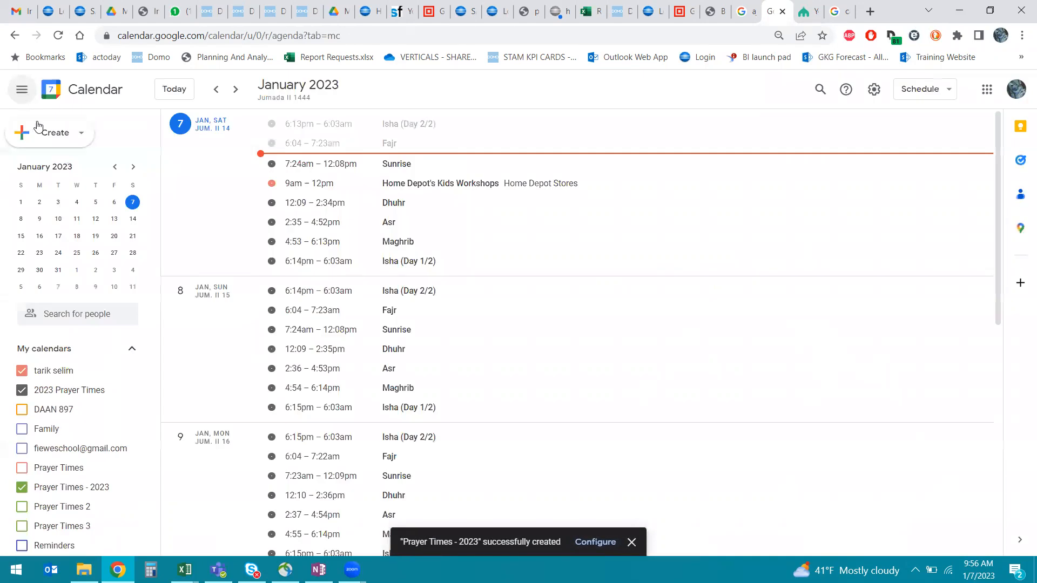
scroll(145, 387, down, 3)
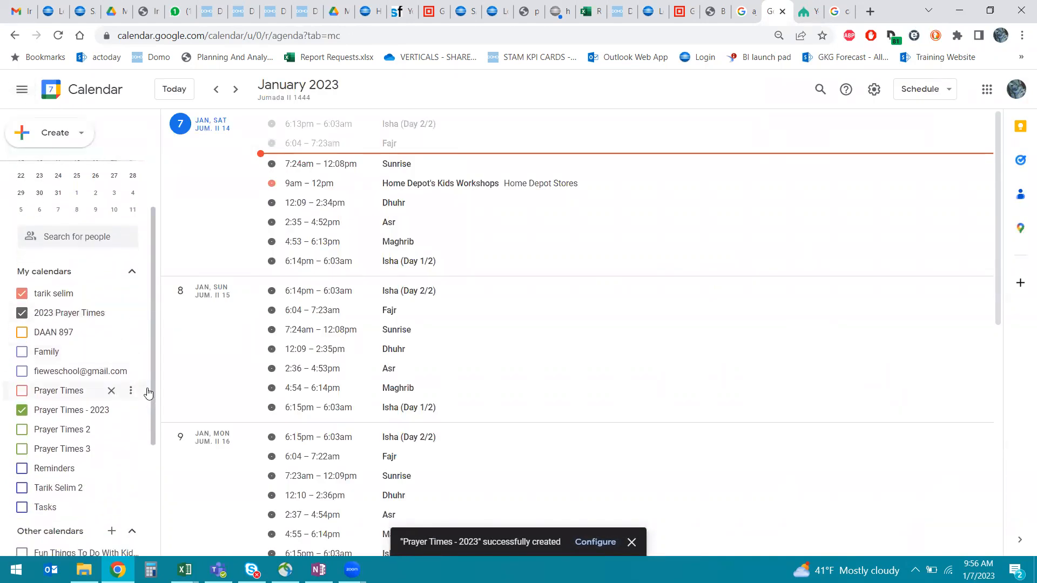
scroll(148, 389, down, 1)
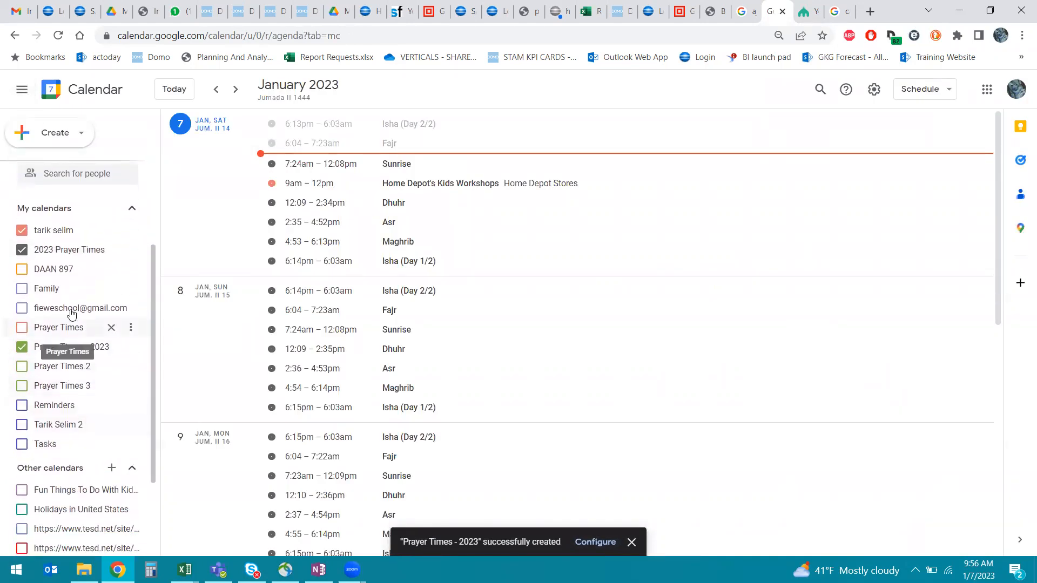
Step: Import the file 2023 Prayer Times 2.csv with Add to calendar set to Prayer Times - 2023
click(113, 469)
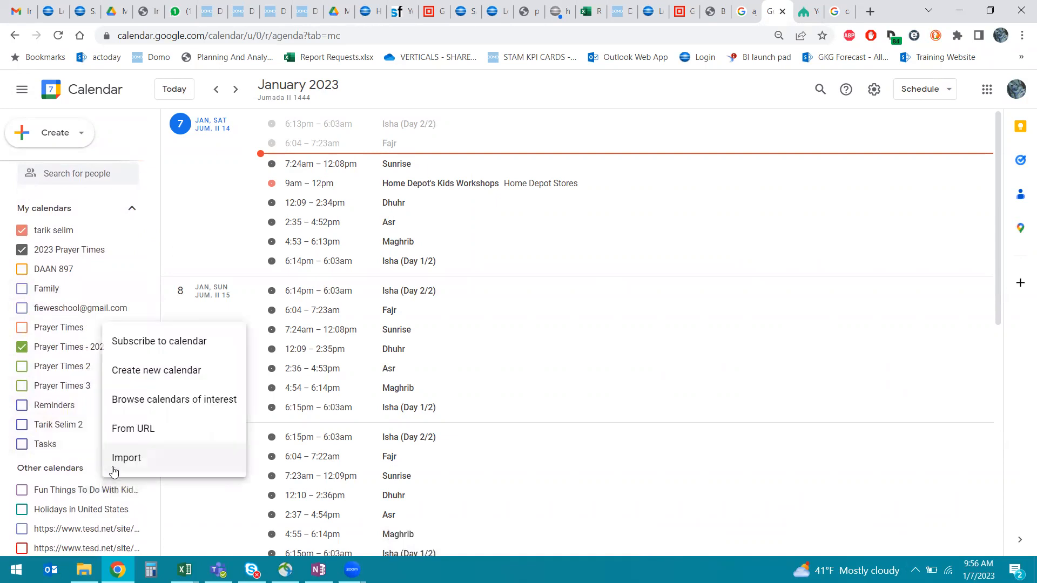
click(140, 455)
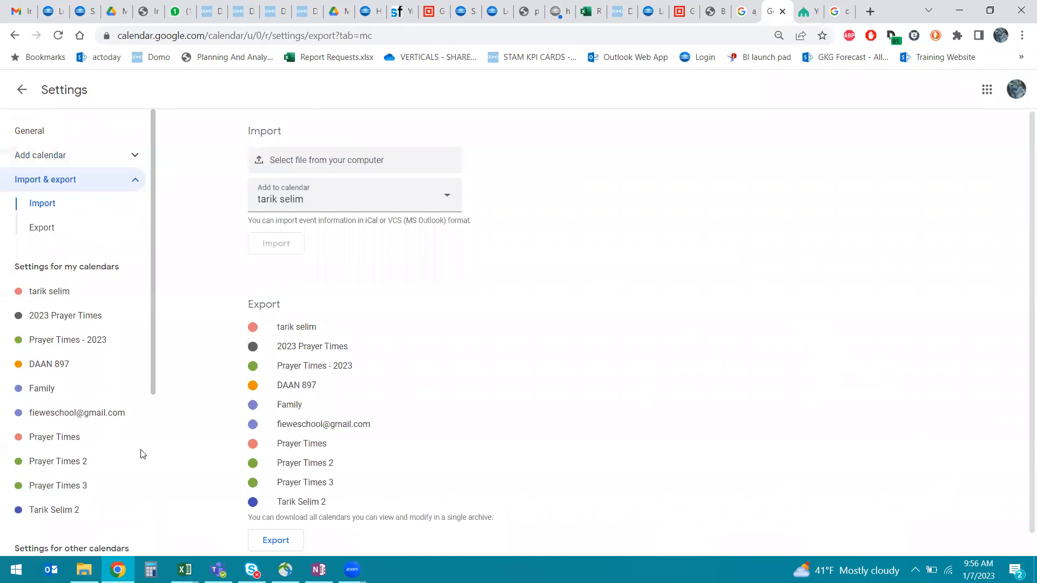
click(343, 163)
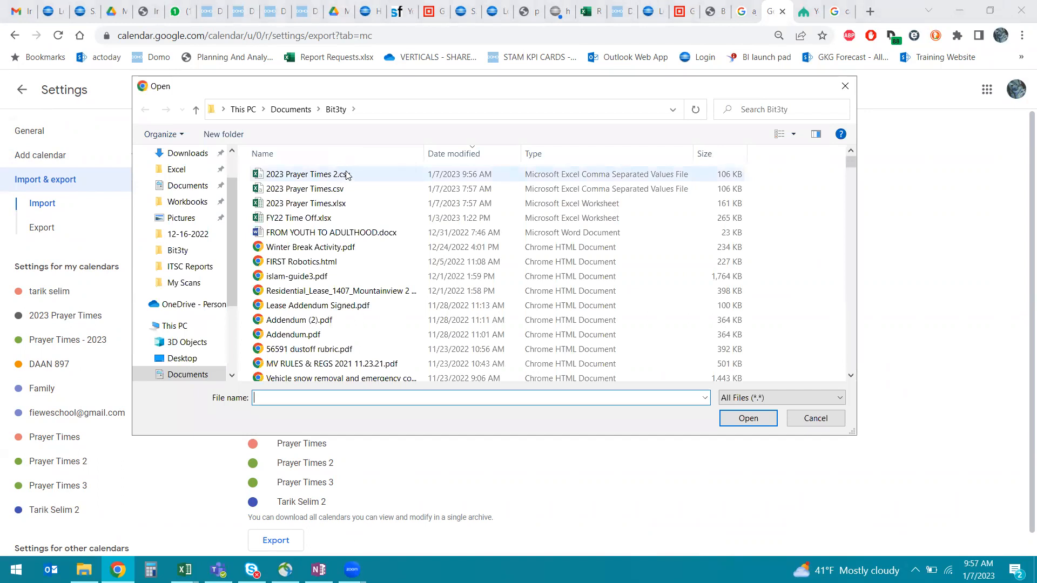
click(362, 173)
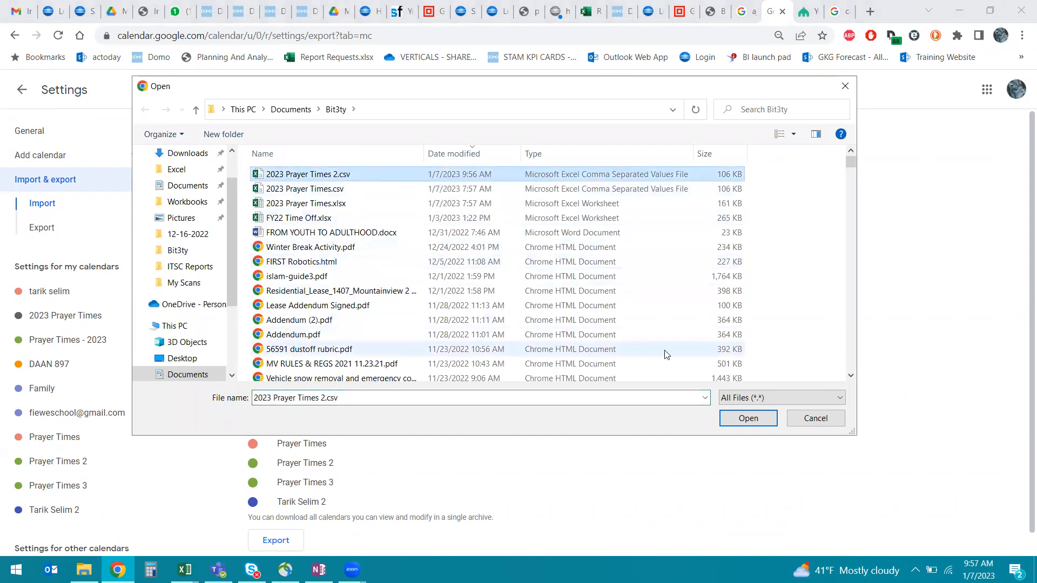
click(736, 418)
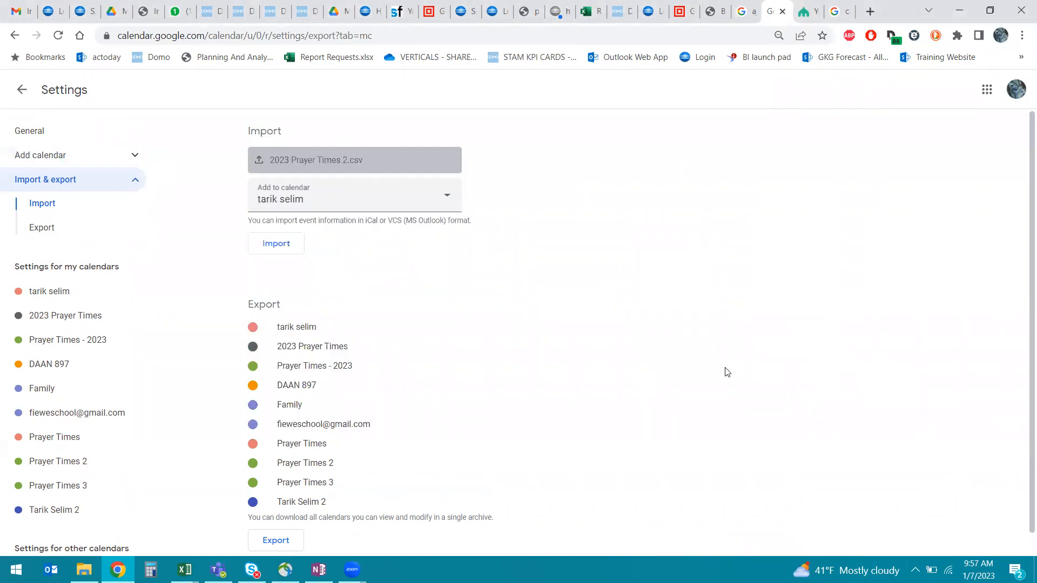
click(419, 205)
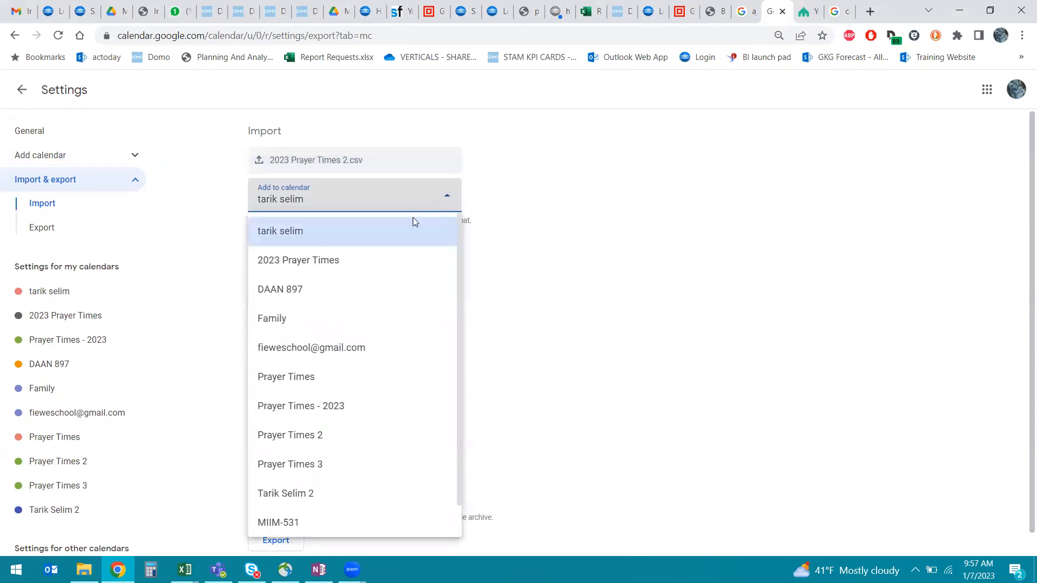
click(393, 406)
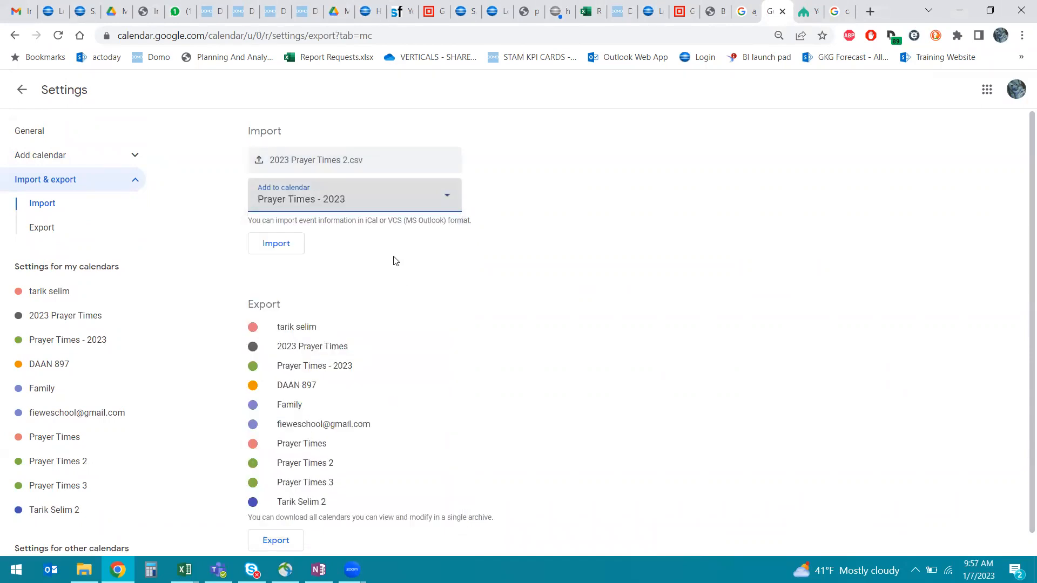
click(281, 244)
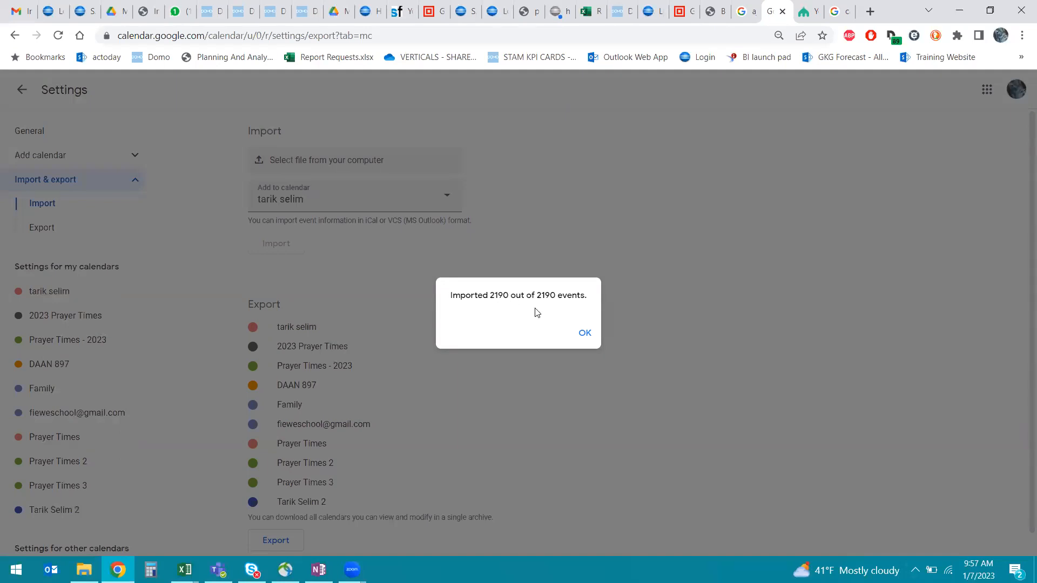
Step: Dismiss the import message, go back to the schedule, and uncheck Prayer Times - 2023 under My calendars
click(585, 334)
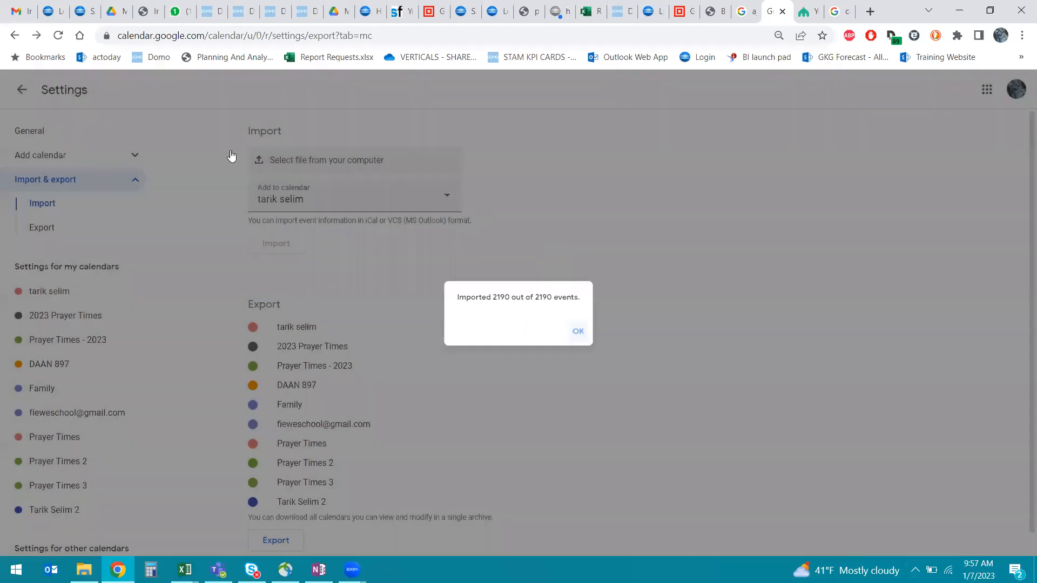
click(22, 86)
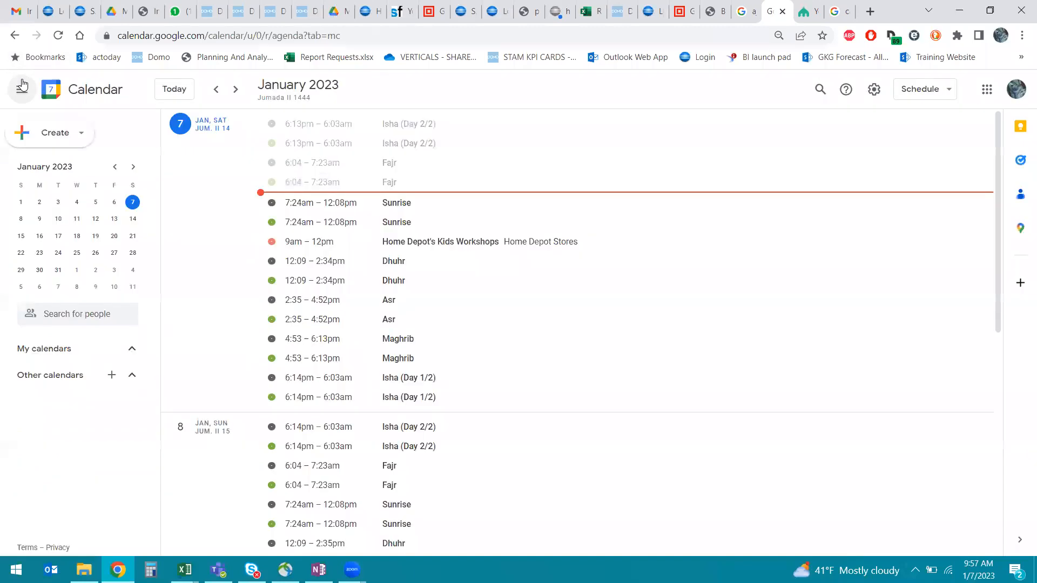
scroll(133, 356, down, 1)
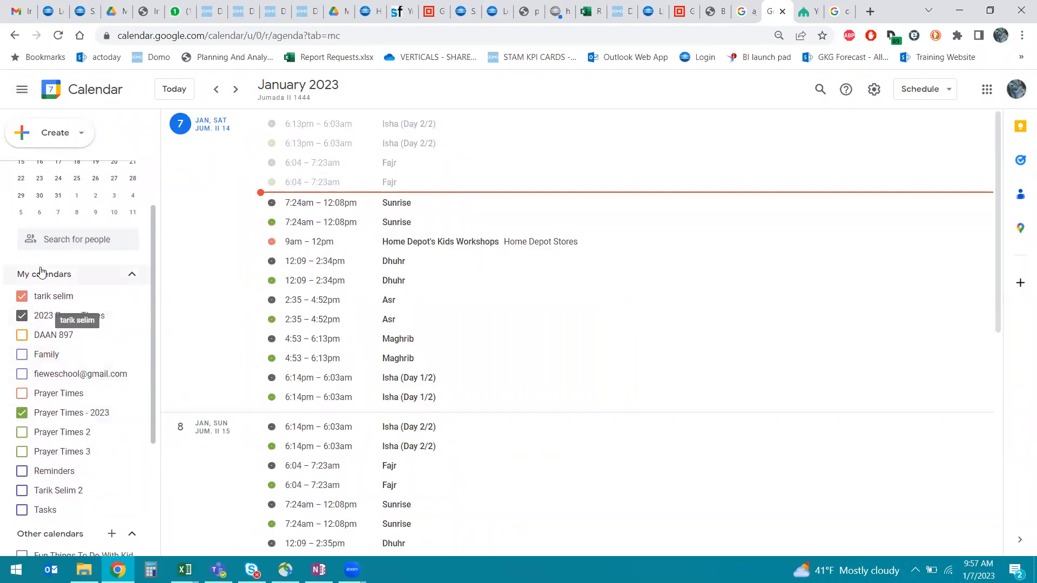
click(22, 412)
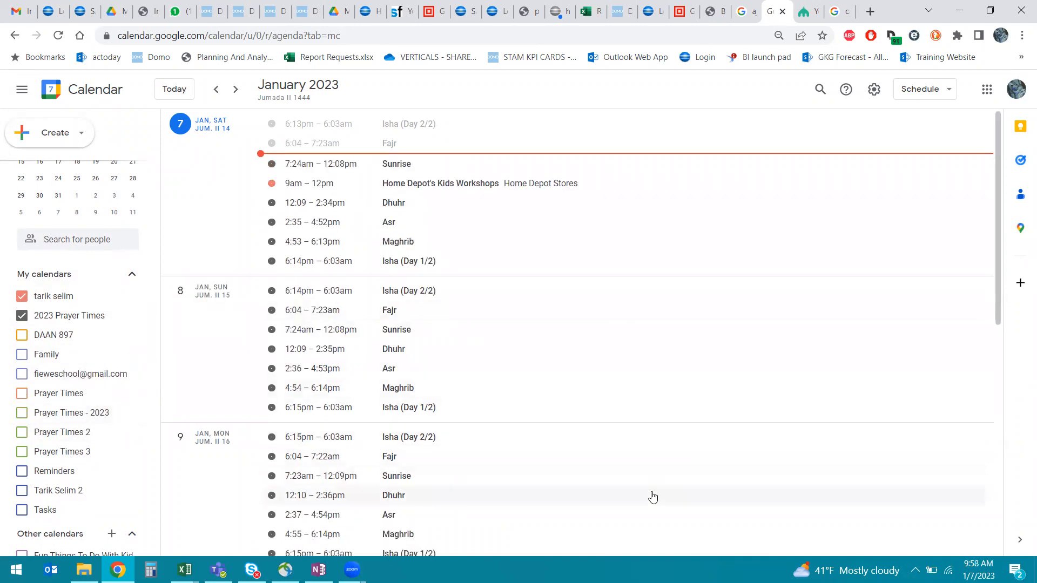